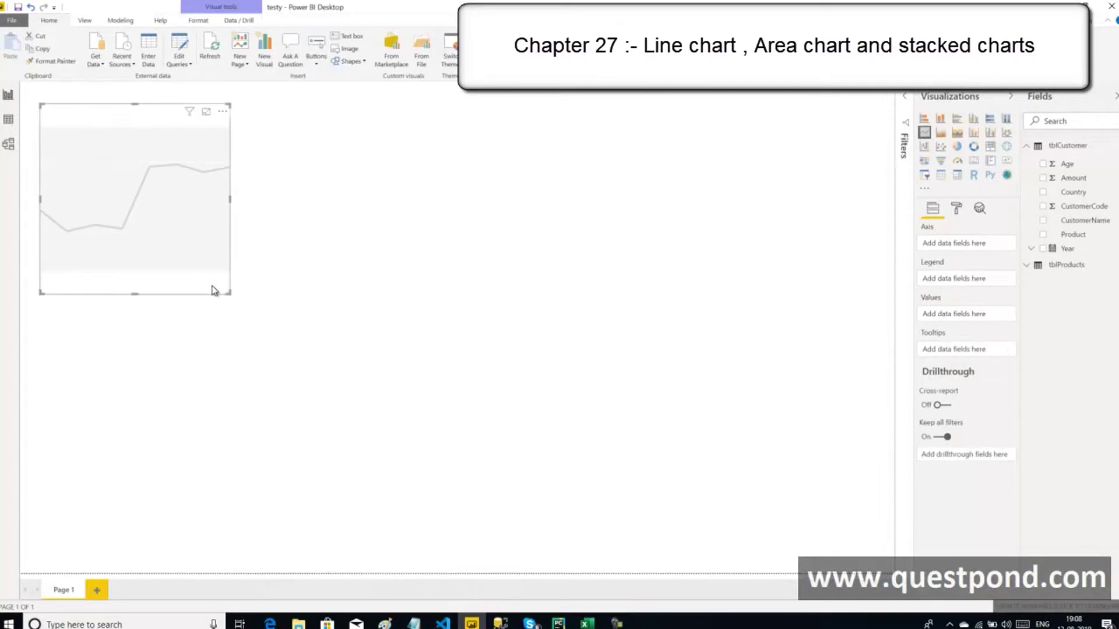
Plot Amount by Year in the empty line chart with Product as the legend, and enlarge the chart.
{"action": "left_click_drag", "start_coordinate": [230, 294], "coordinate": [316, 325]}
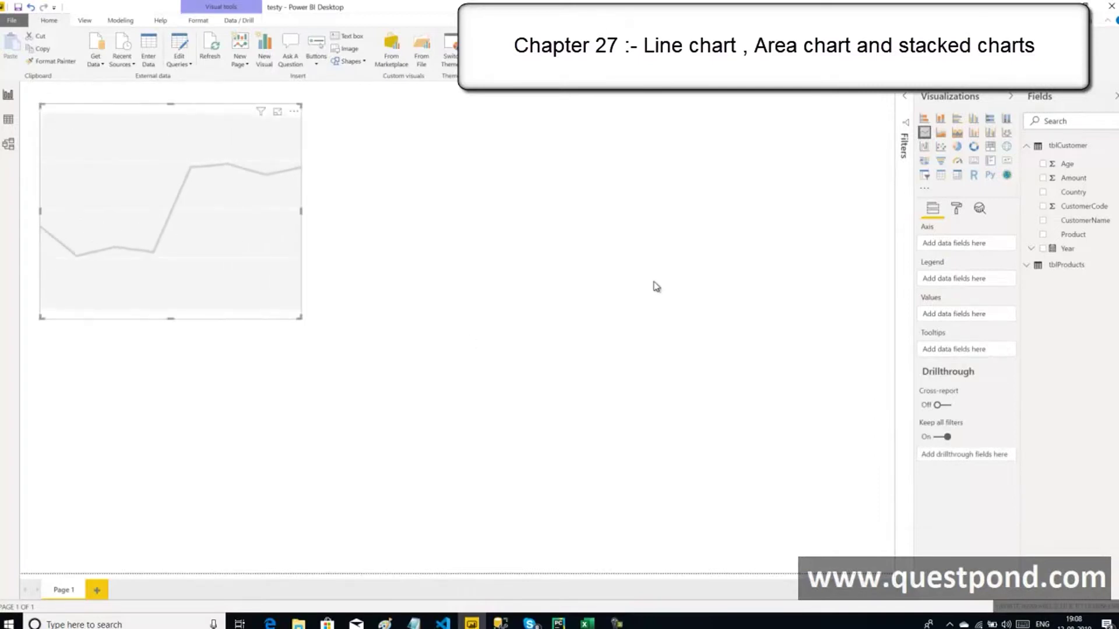
{"action": "left_click", "coordinate": [1046, 236]}
{"action": "left_click", "coordinate": [1044, 179]}
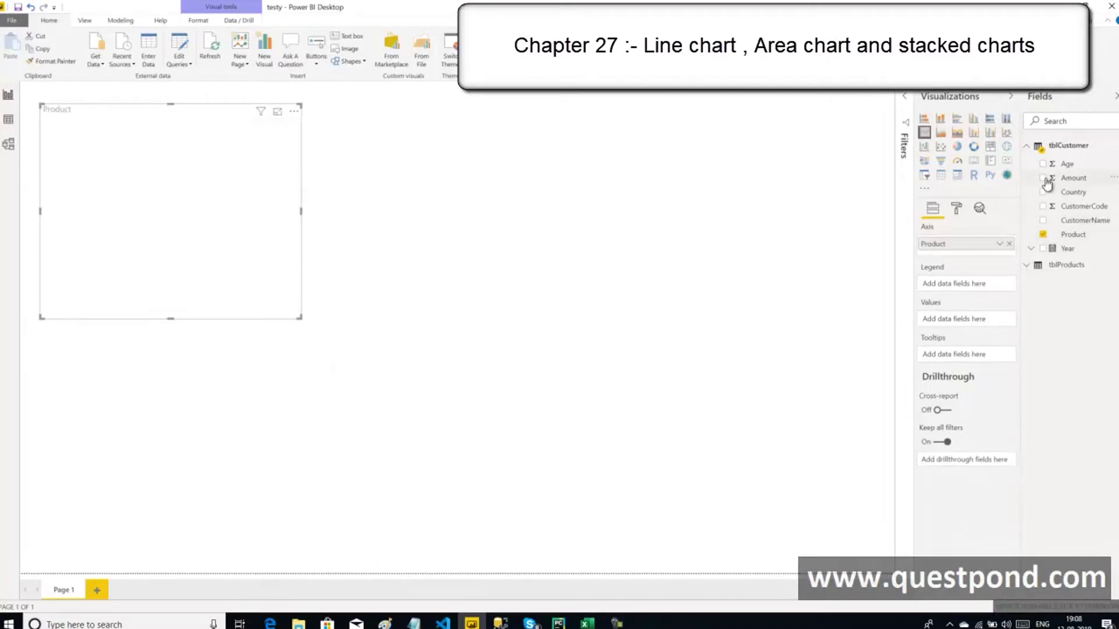
{"action": "left_click", "coordinate": [1043, 249]}
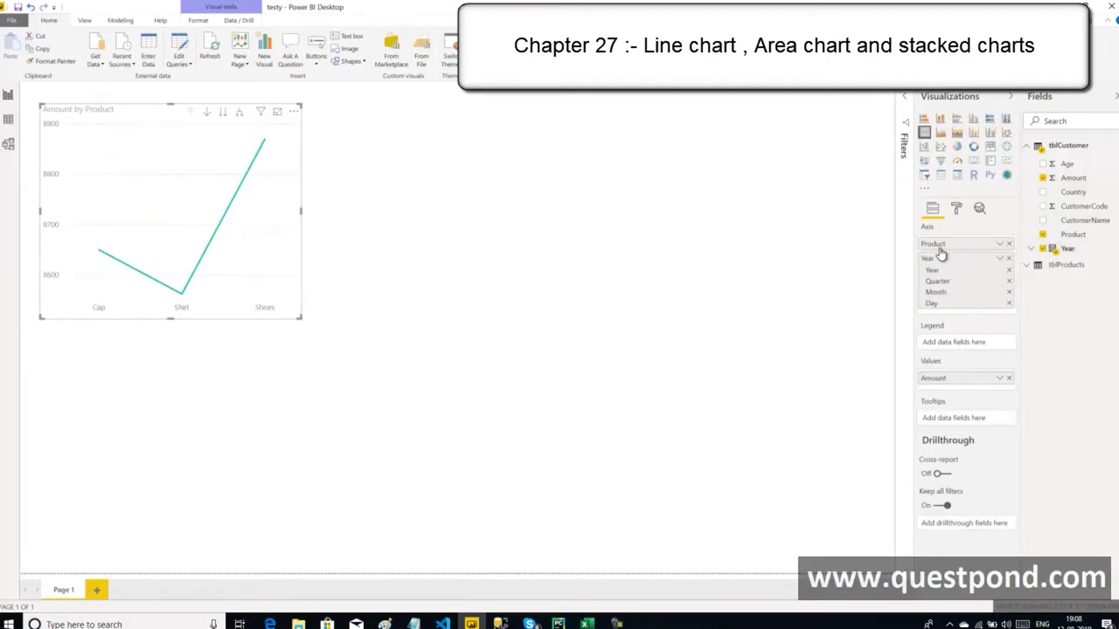
{"action": "left_click_drag", "start_coordinate": [941, 248], "coordinate": [950, 343]}
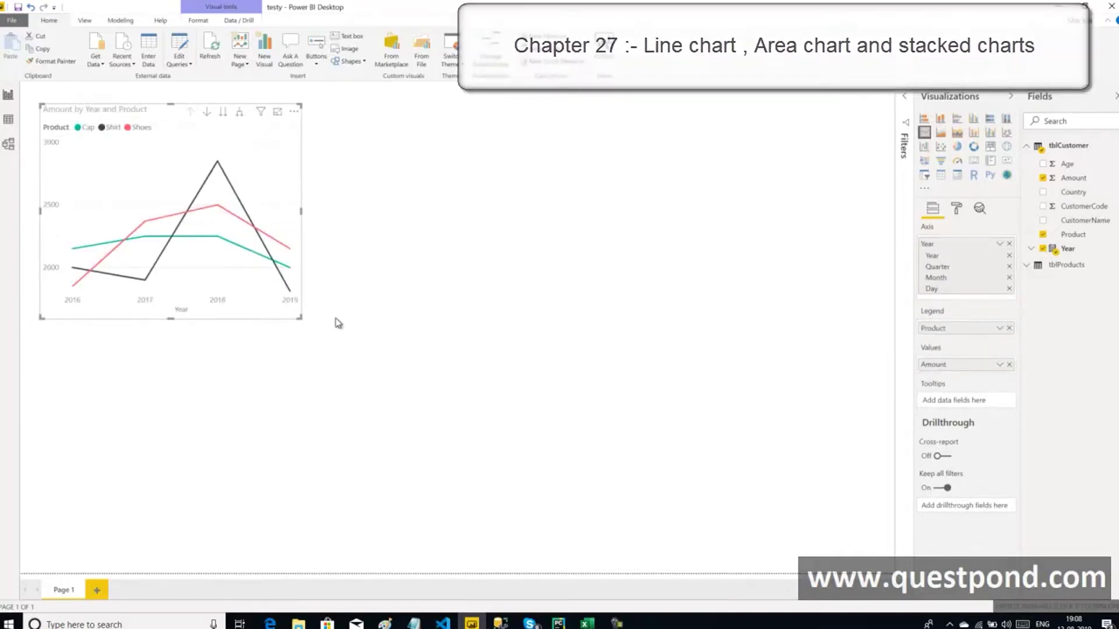
{"action": "left_click_drag", "start_coordinate": [303, 318], "coordinate": [356, 334]}
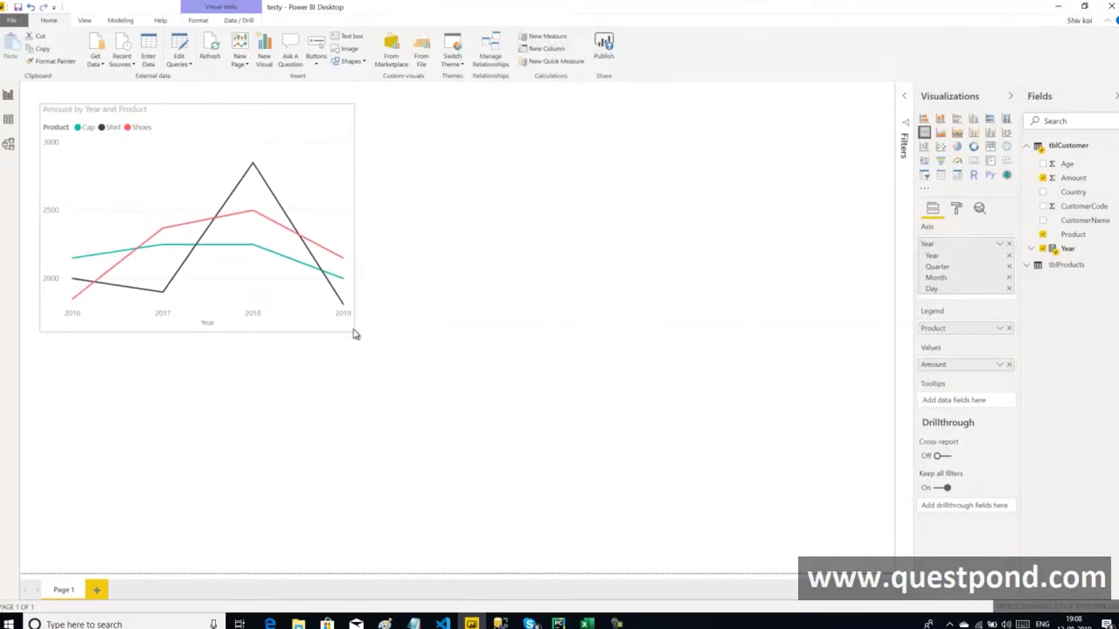
Add an area chart to the report page and place it beside the line chart.
{"action": "left_click", "coordinate": [497, 236]}
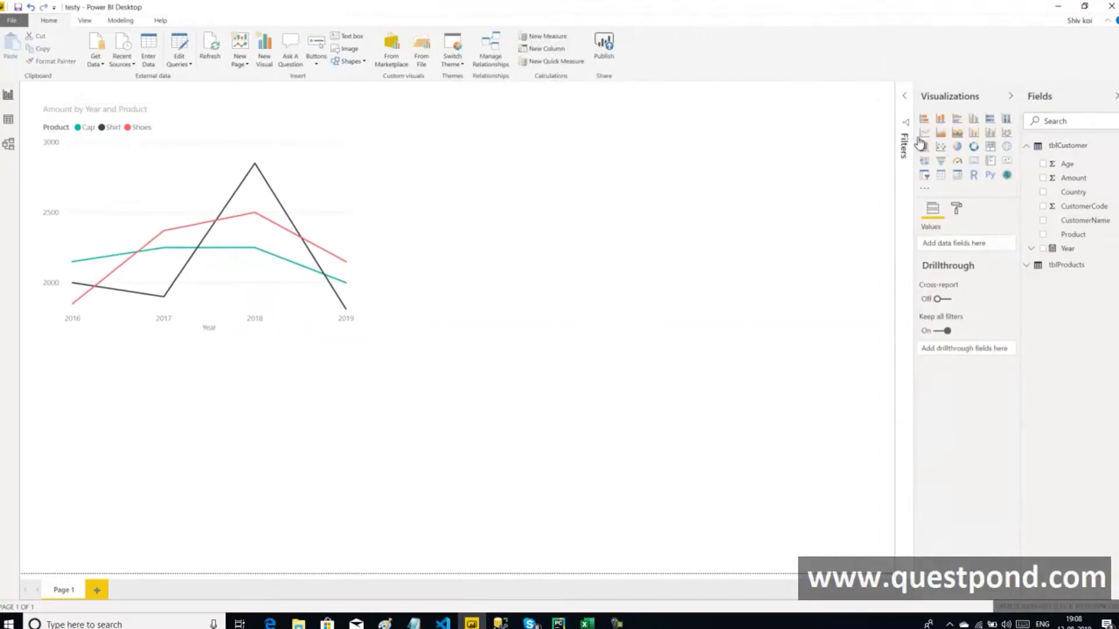
{"action": "left_click", "coordinate": [943, 138]}
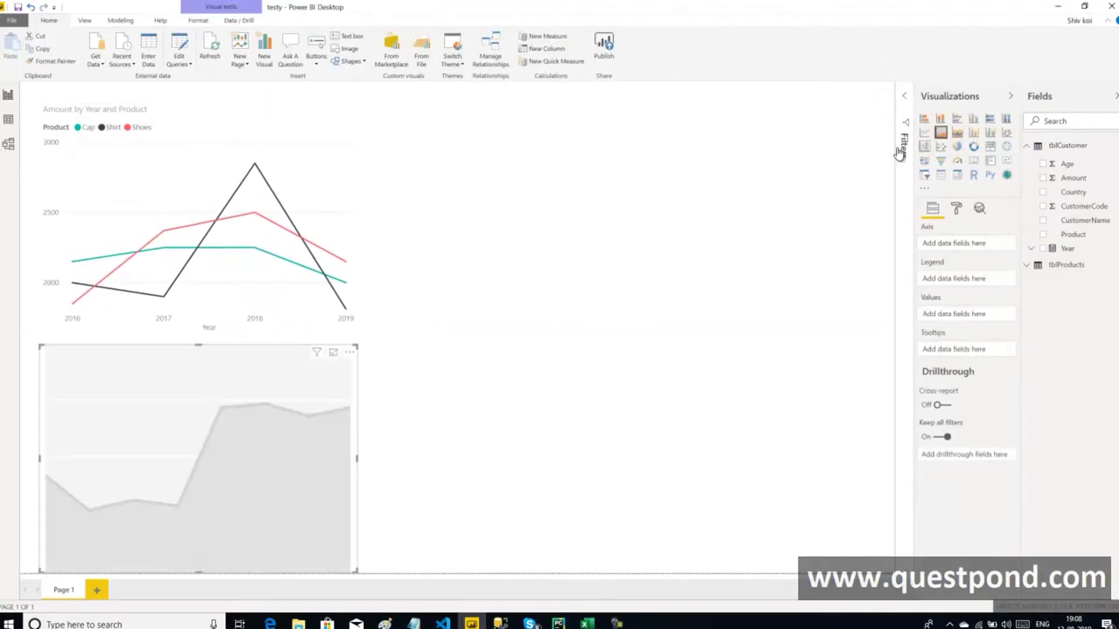
{"action": "left_click_drag", "start_coordinate": [317, 338], "coordinate": [595, 145]}
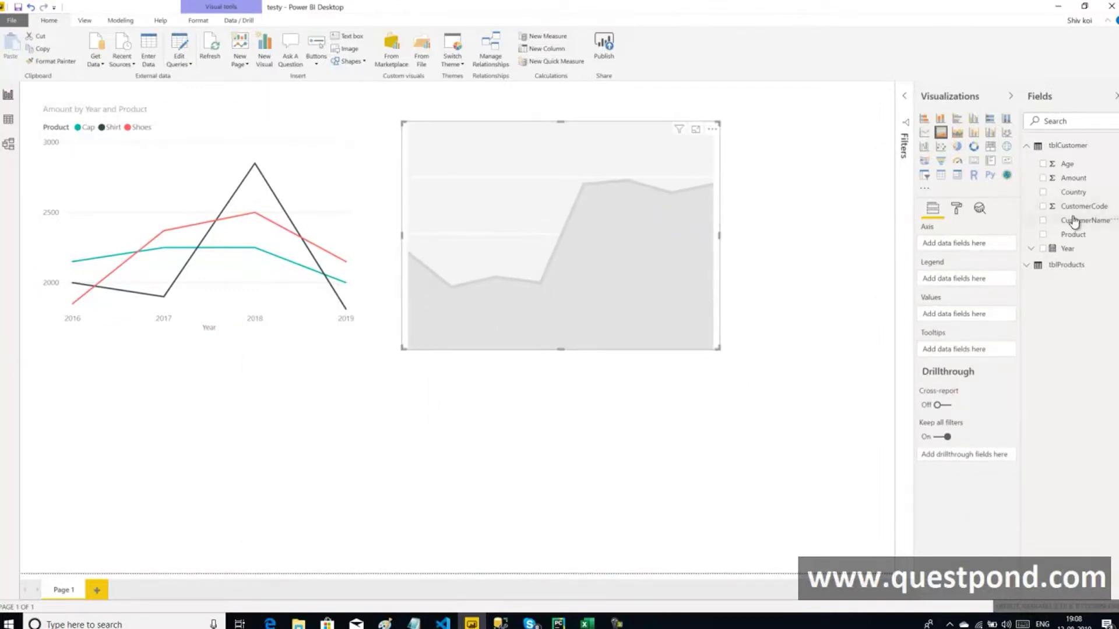
Plot Amount by Year in the area chart with Product as the legend.
{"action": "left_click", "coordinate": [1043, 178]}
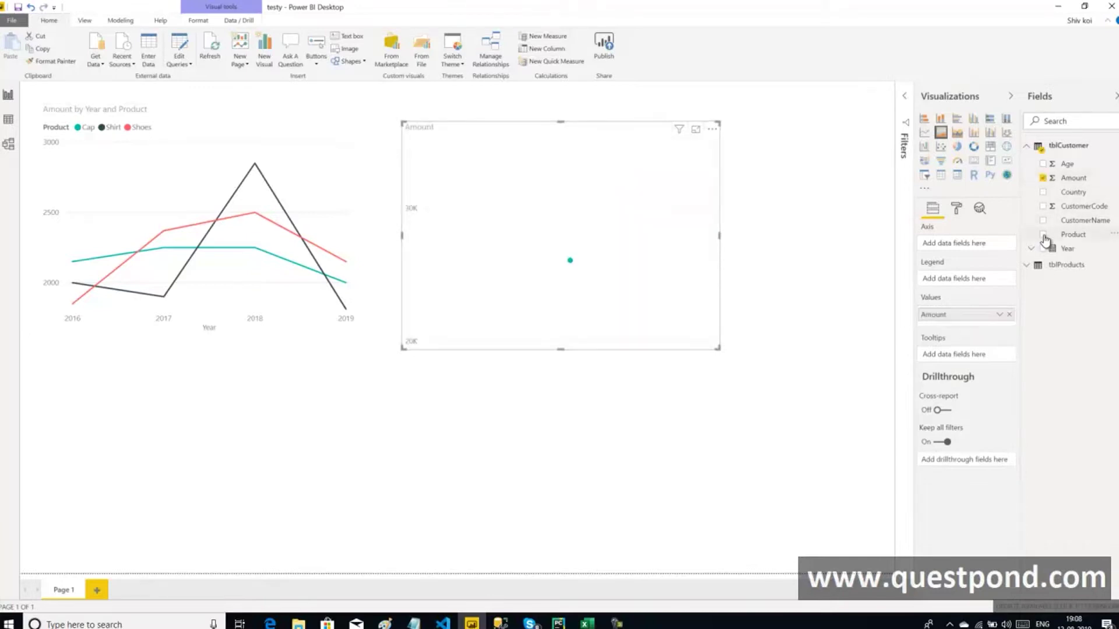
{"action": "left_click", "coordinate": [1043, 235]}
{"action": "left_click", "coordinate": [1043, 249]}
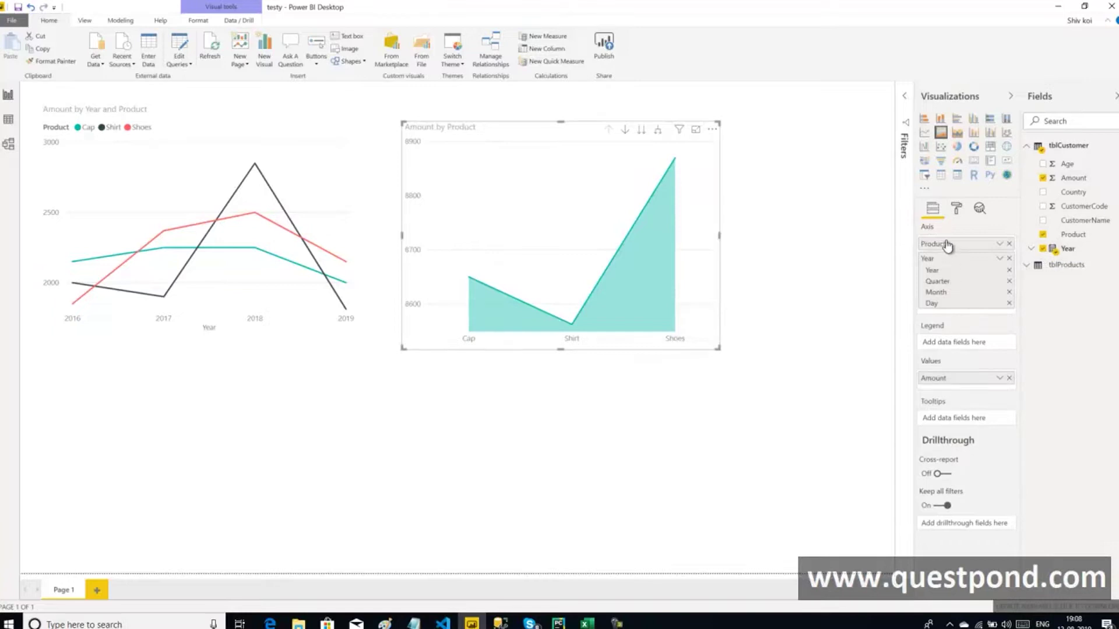
{"action": "left_click_drag", "start_coordinate": [946, 243], "coordinate": [958, 345]}
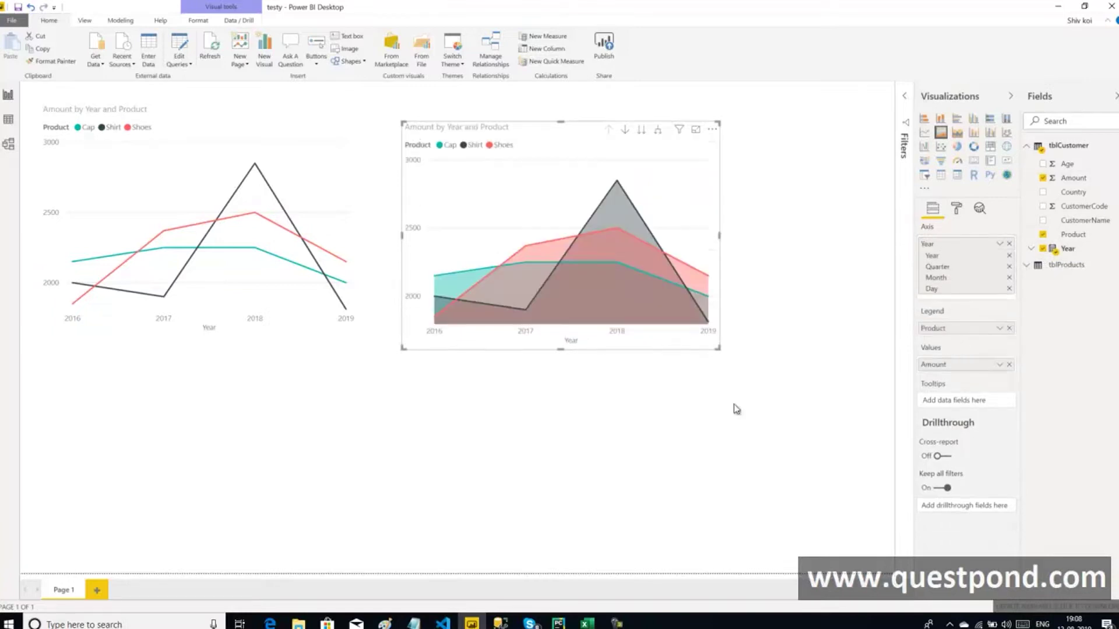
Add a stacked area chart and position it centrally beneath the line and area charts.
{"action": "left_click", "coordinate": [541, 431]}
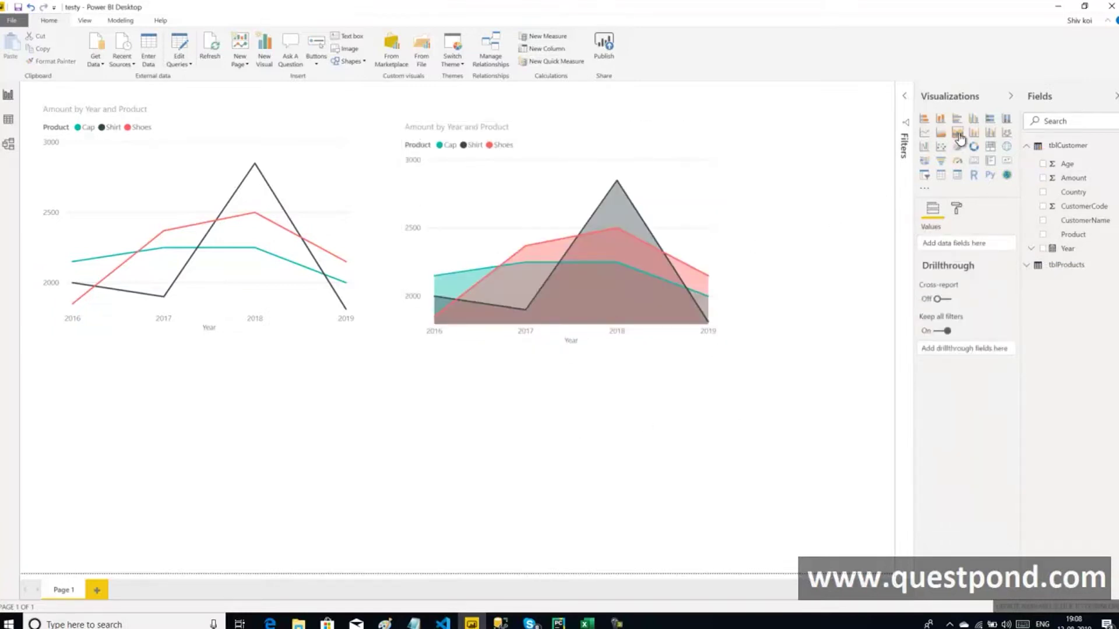
{"action": "left_click", "coordinate": [958, 133]}
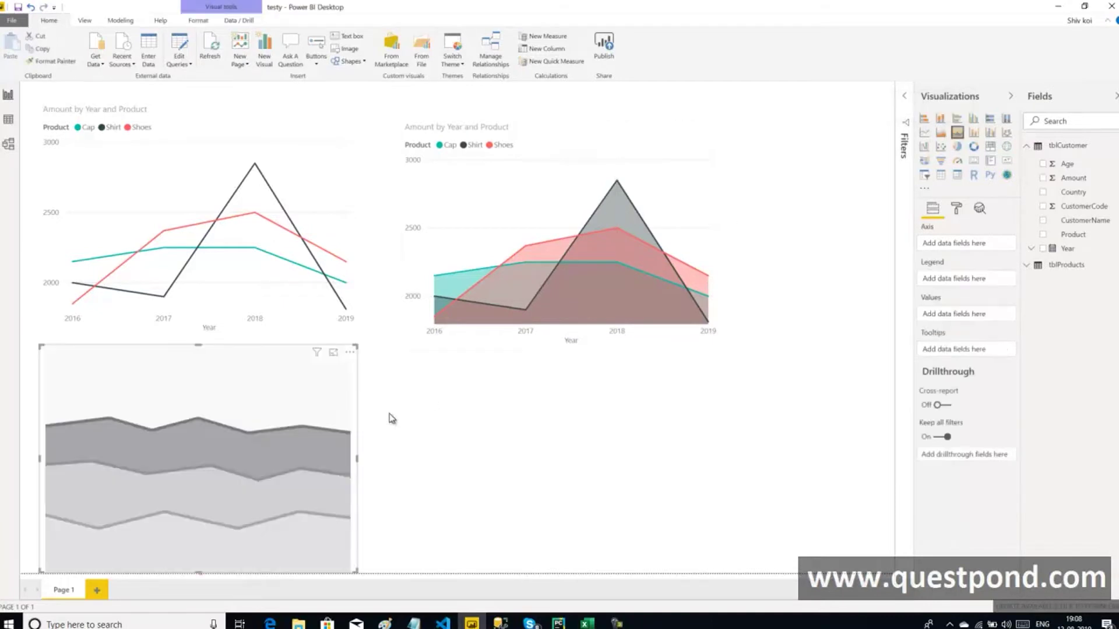
{"action": "left_click_drag", "start_coordinate": [282, 394], "coordinate": [489, 405]}
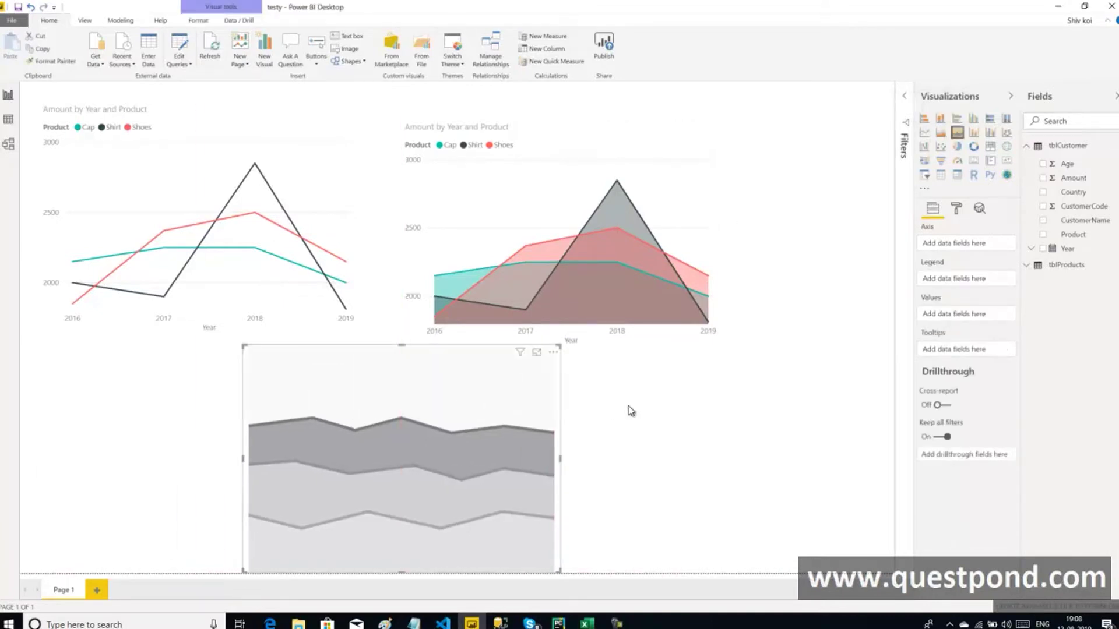
Plot Amount by Year in the stacked area chart with Product as the legend, leaving Country out.
{"action": "left_click", "coordinate": [1042, 178]}
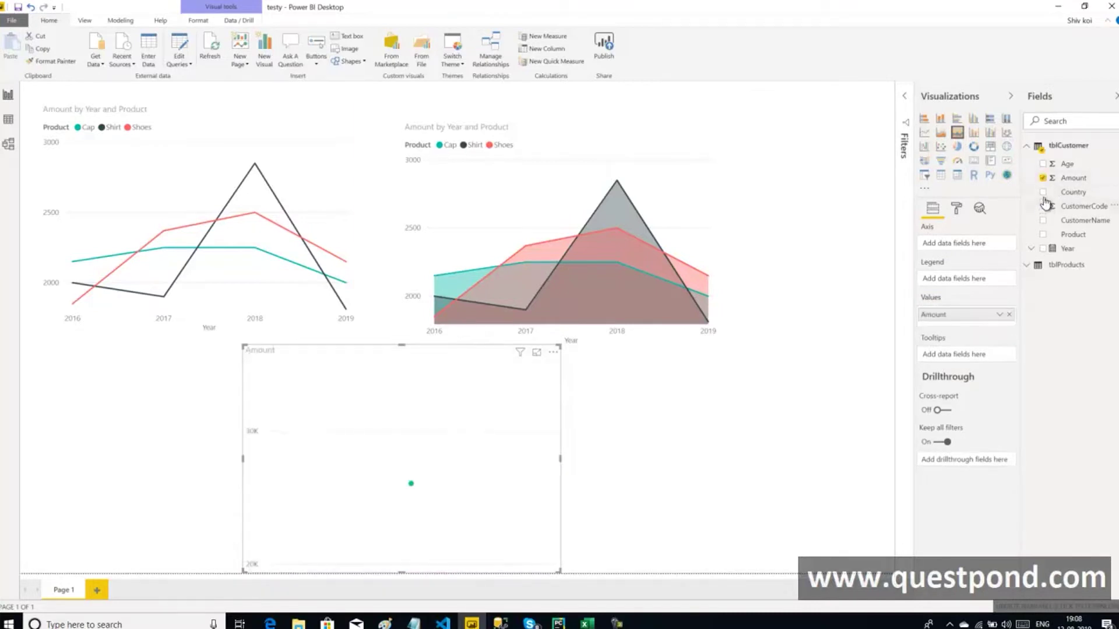
{"action": "left_click", "coordinate": [1042, 193]}
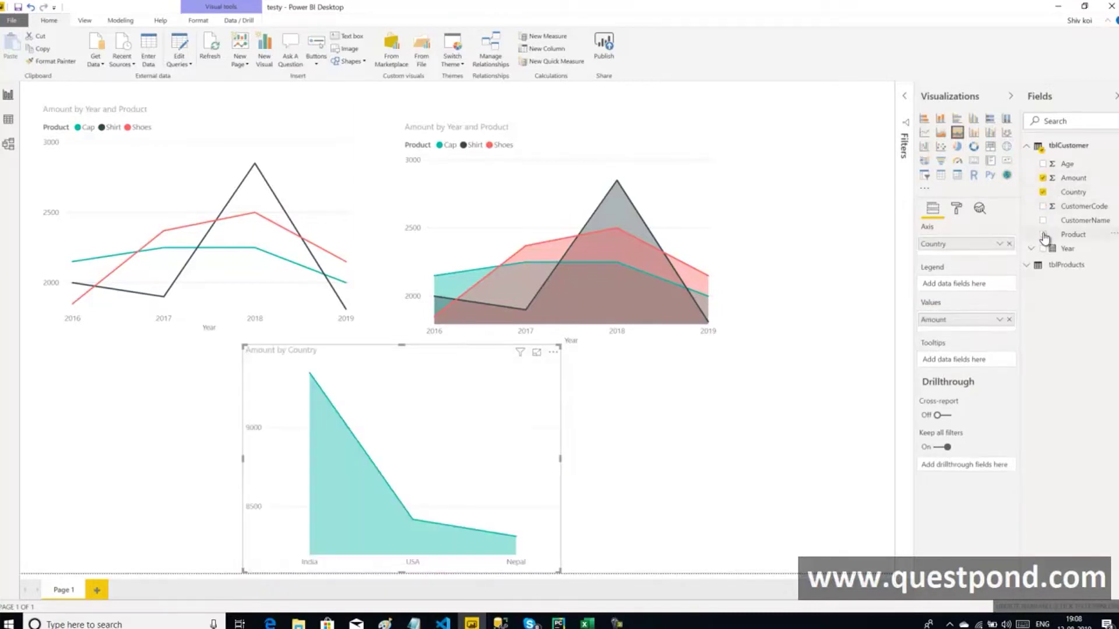
{"action": "left_click", "coordinate": [1043, 235]}
{"action": "left_click", "coordinate": [1043, 192]}
{"action": "left_click", "coordinate": [1042, 249]}
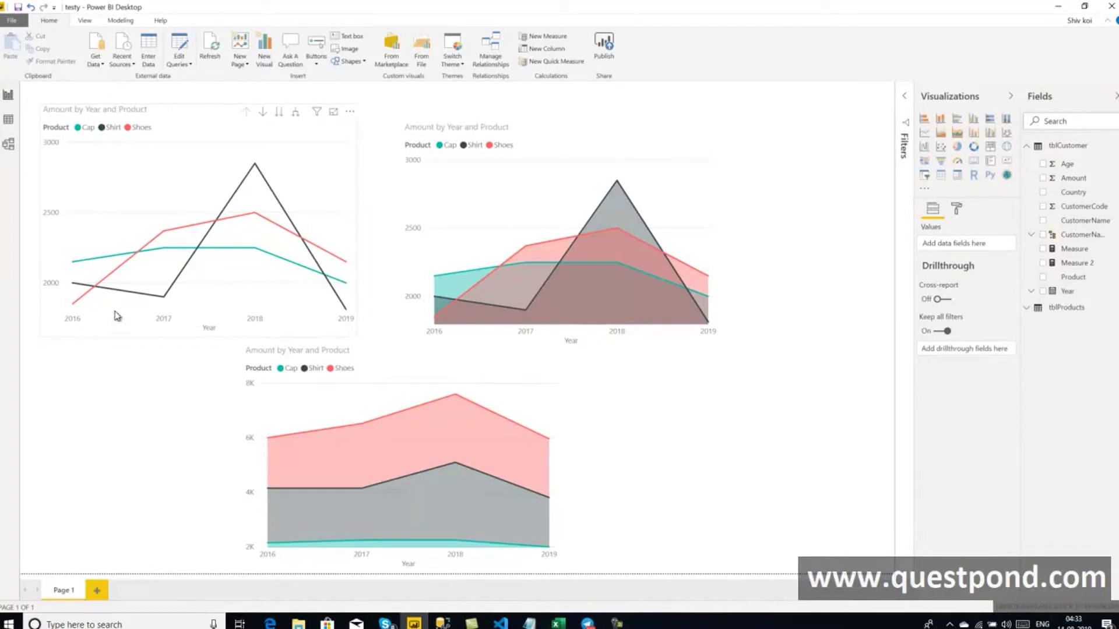
Examine the line chart's Cap, Shirt and Shoes amounts for each year from 2016 to 2019.
{"action": "mouse_move", "coordinate": [92, 181]}
{"action": "mouse_move", "coordinate": [76, 286]}
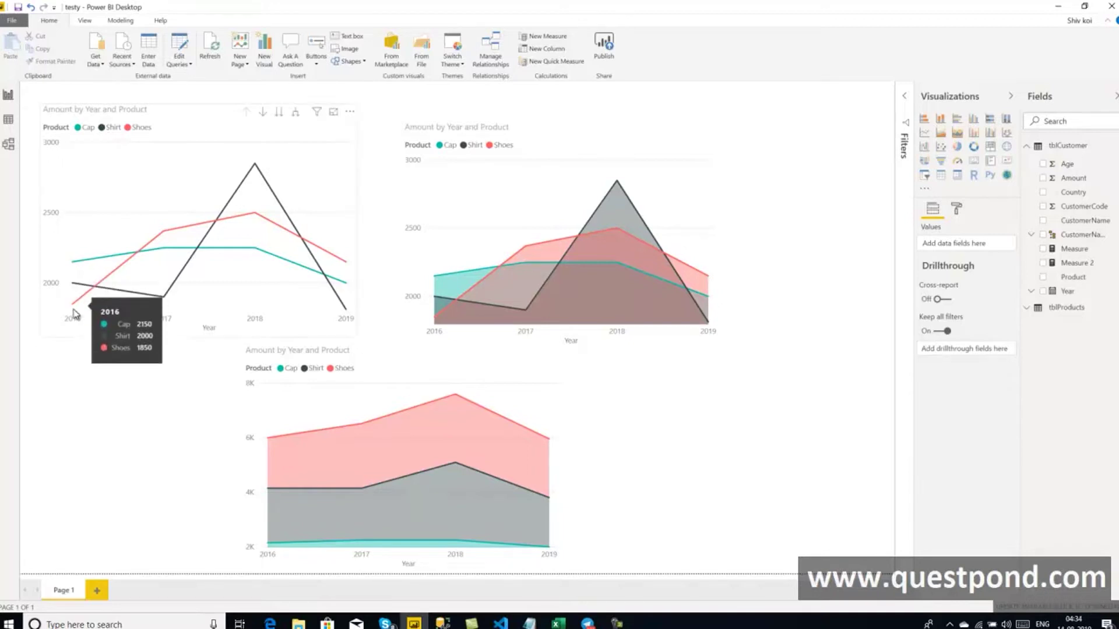
{"action": "mouse_move", "coordinate": [162, 304]}
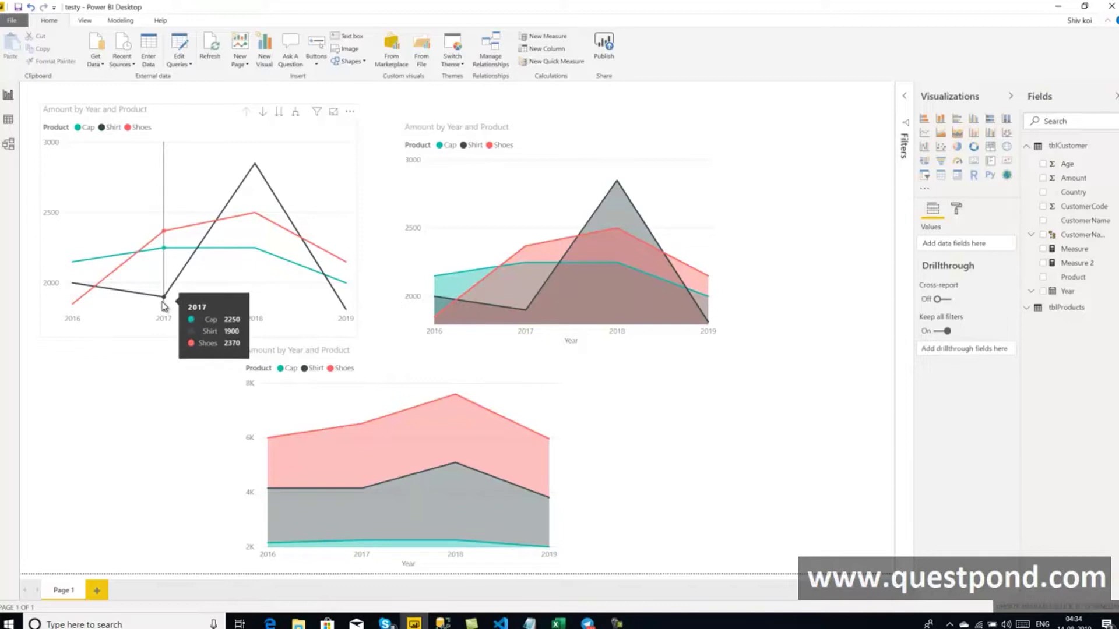
{"action": "mouse_move", "coordinate": [254, 167]}
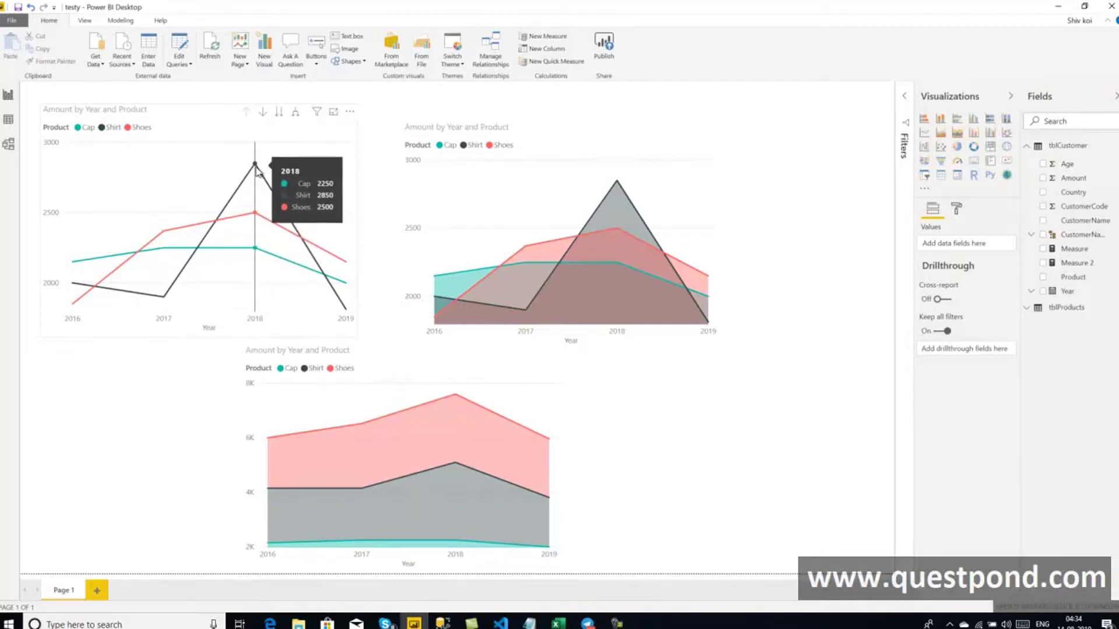
{"action": "mouse_move", "coordinate": [343, 308]}
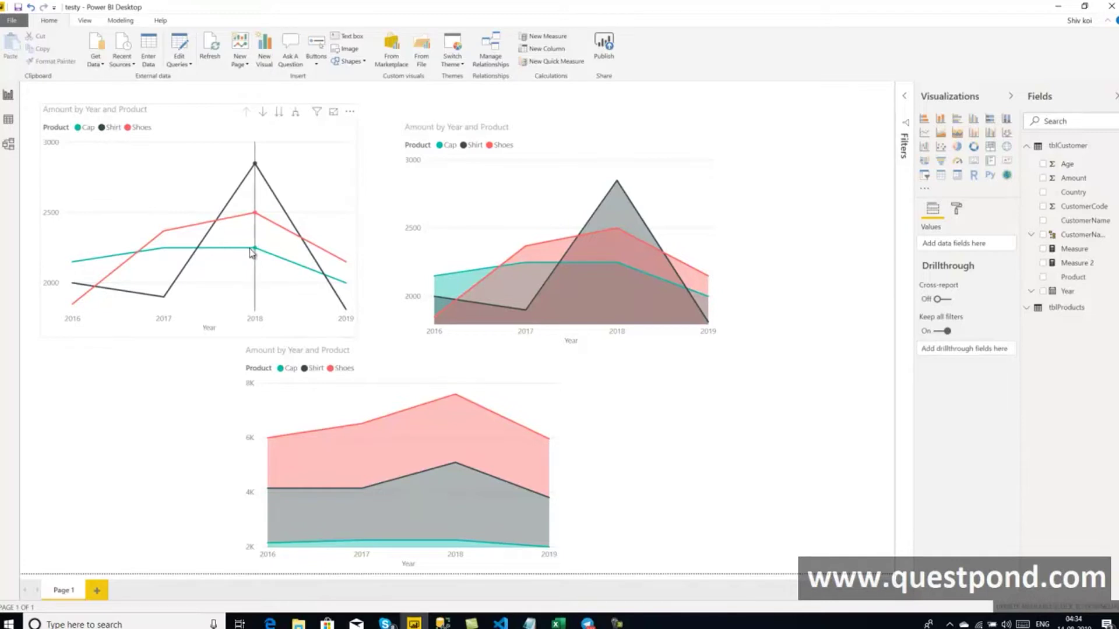
{"action": "mouse_move", "coordinate": [347, 285]}
{"action": "mouse_move", "coordinate": [282, 227]}
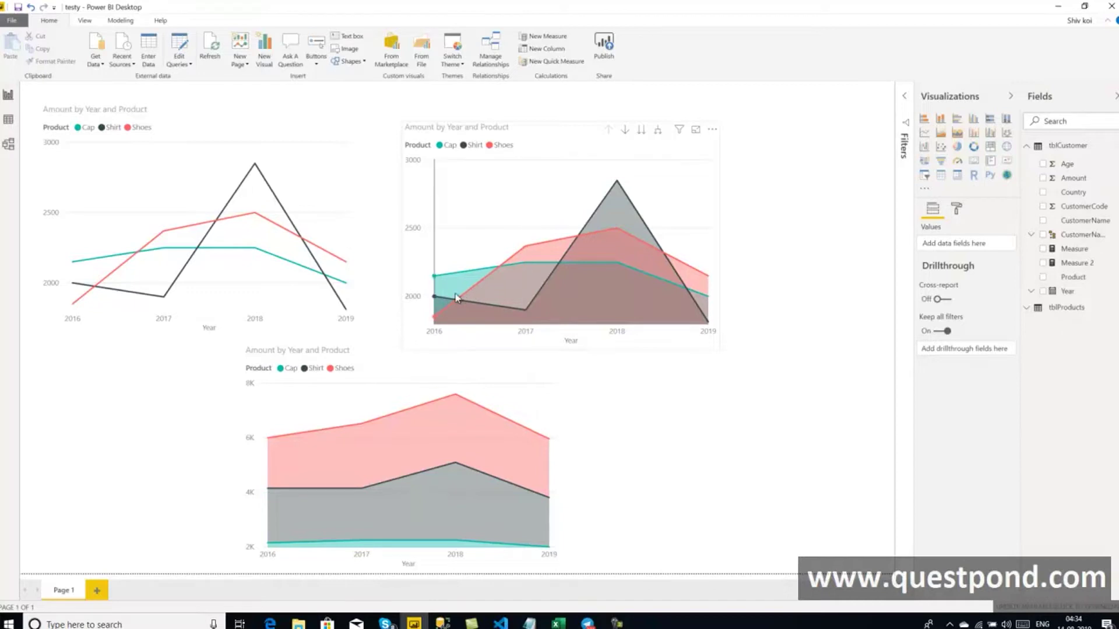
Compare how the line, area and stacked area charts present the product amounts over the years.
{"action": "mouse_move", "coordinate": [489, 273]}
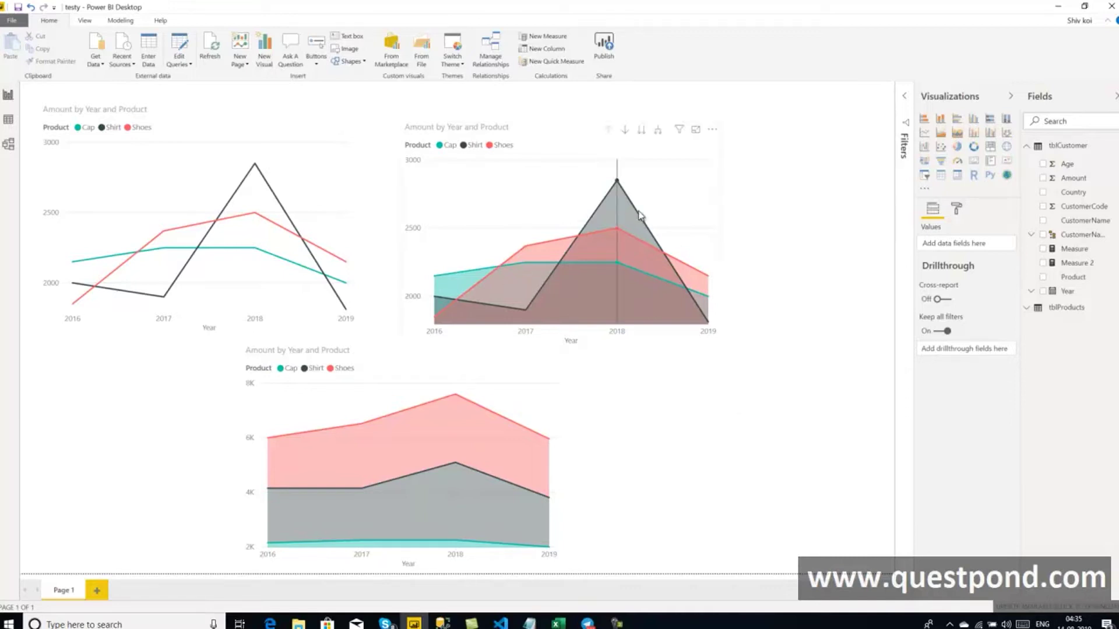
{"action": "left_click", "coordinate": [718, 214]}
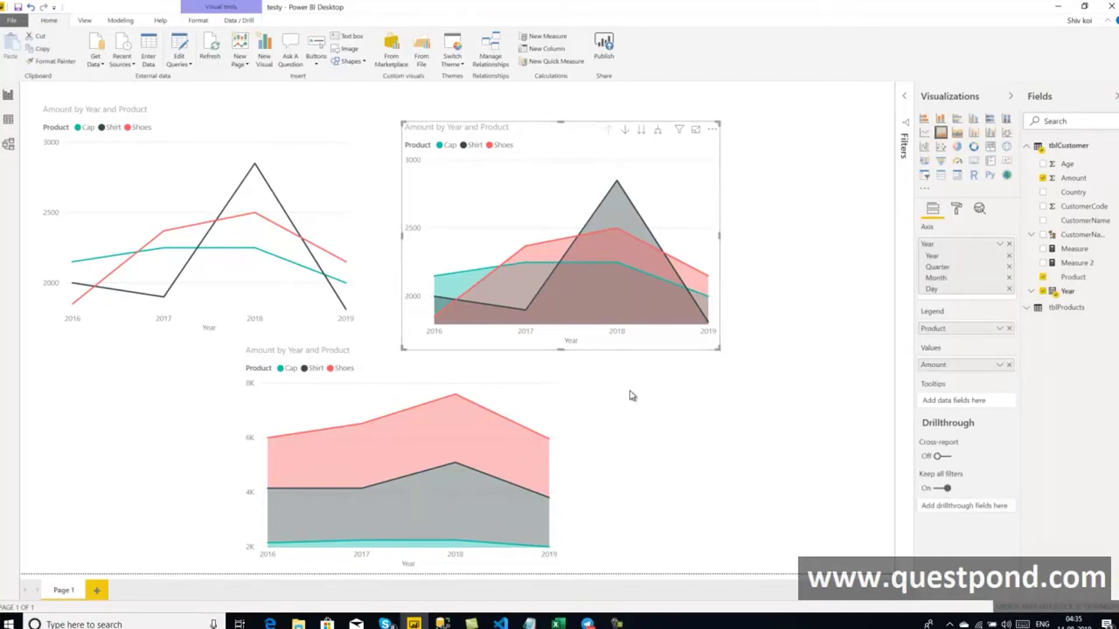
{"action": "left_click", "coordinate": [537, 408]}
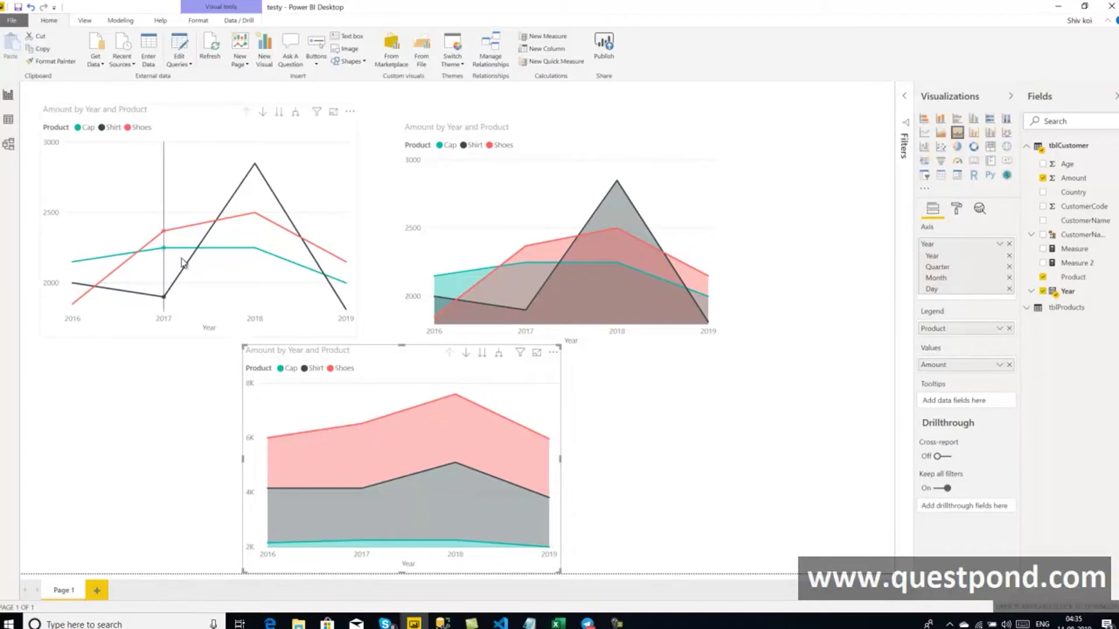
{"action": "mouse_move", "coordinate": [350, 210]}
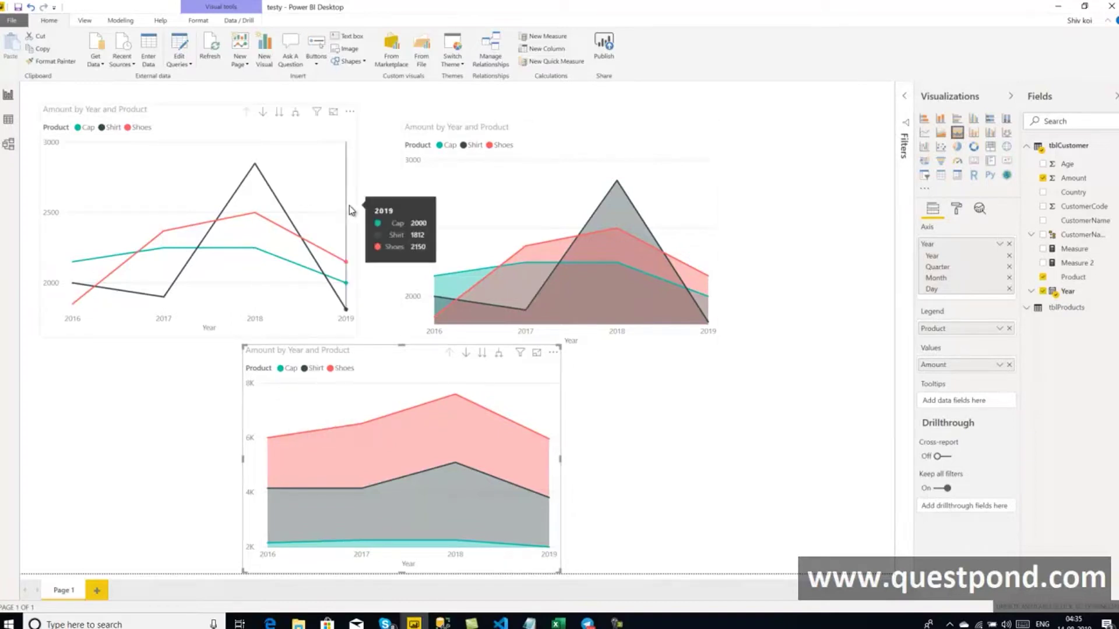
{"action": "left_click", "coordinate": [702, 245]}
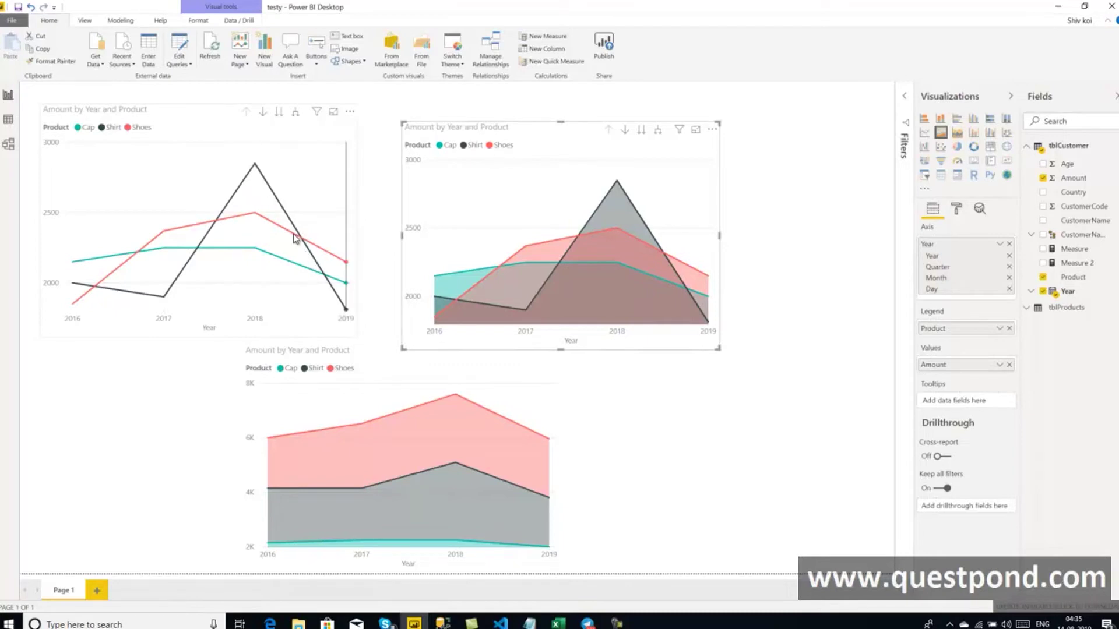
{"action": "mouse_move", "coordinate": [256, 167]}
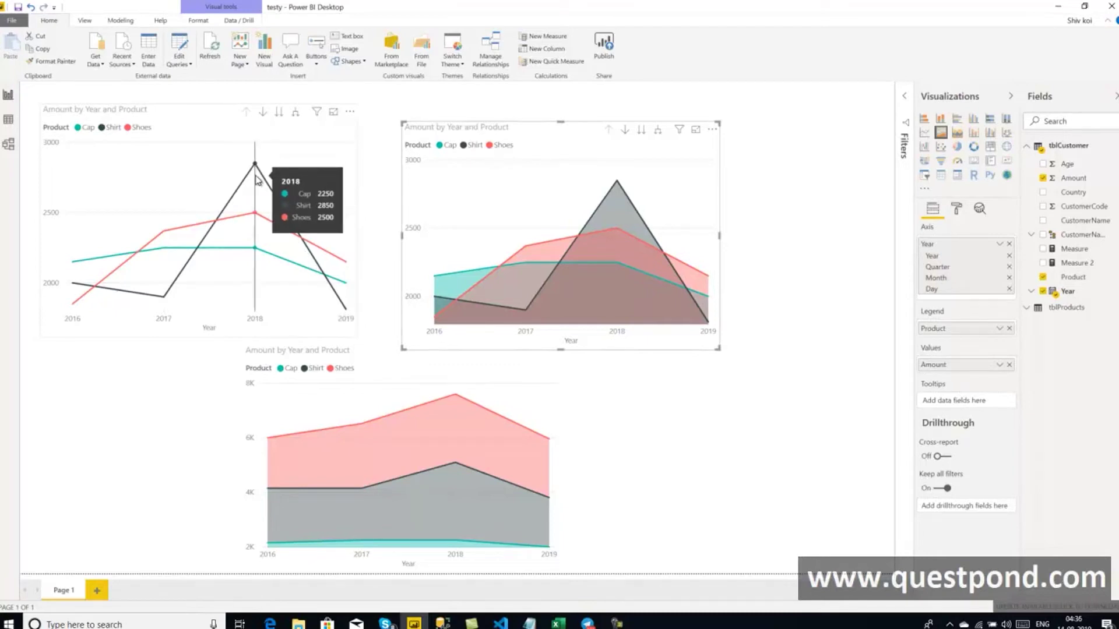
{"action": "left_click", "coordinate": [529, 420]}
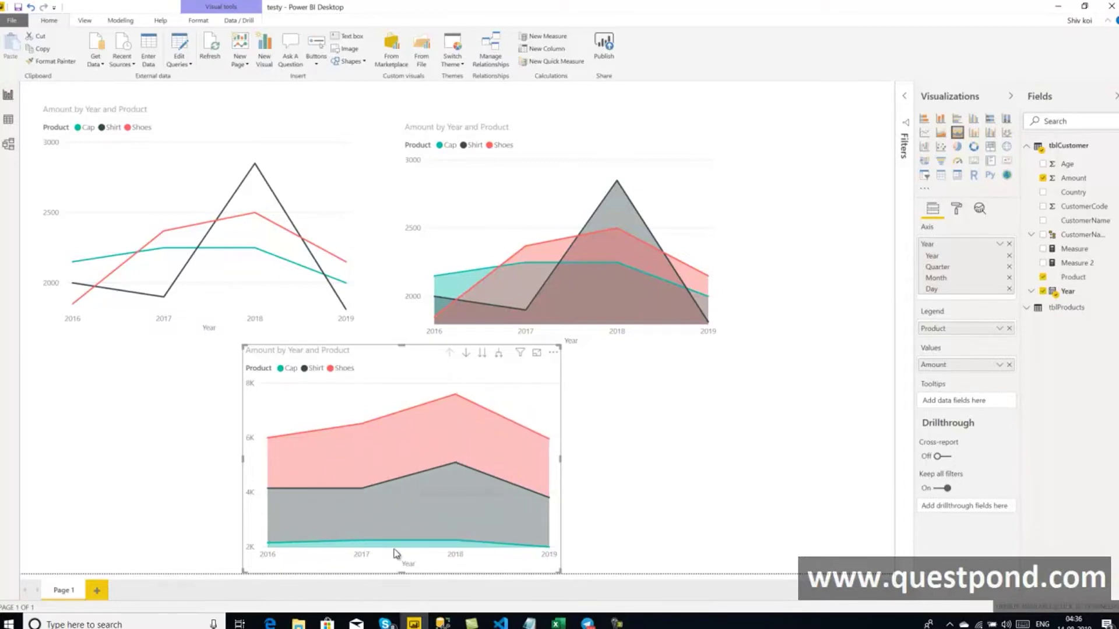
{"action": "left_click", "coordinate": [639, 460]}
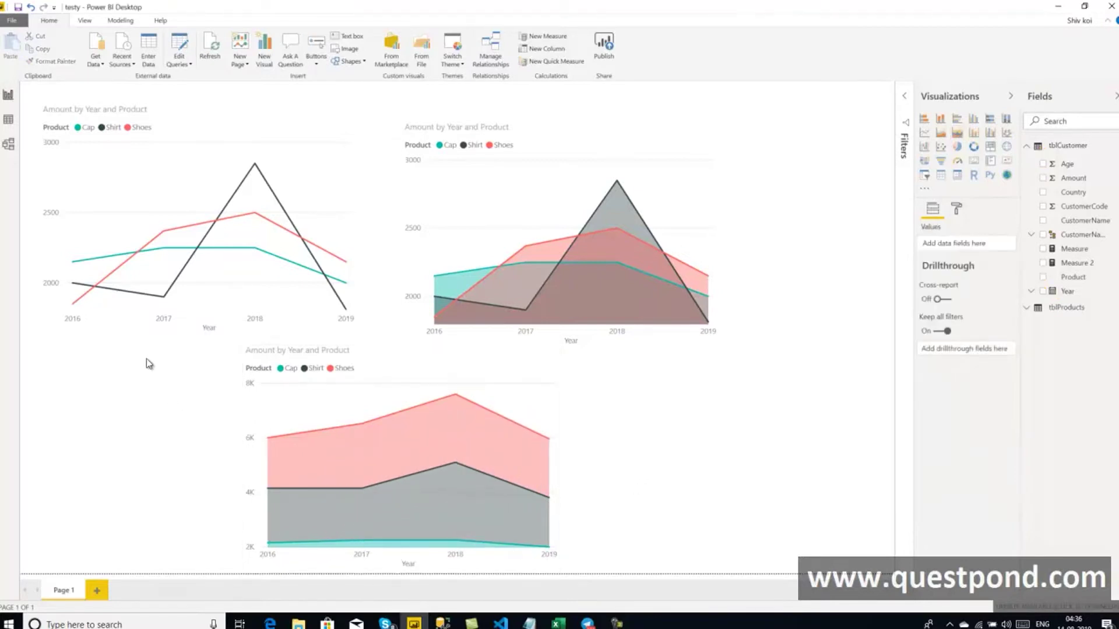
{"action": "left_click", "coordinate": [121, 317]}
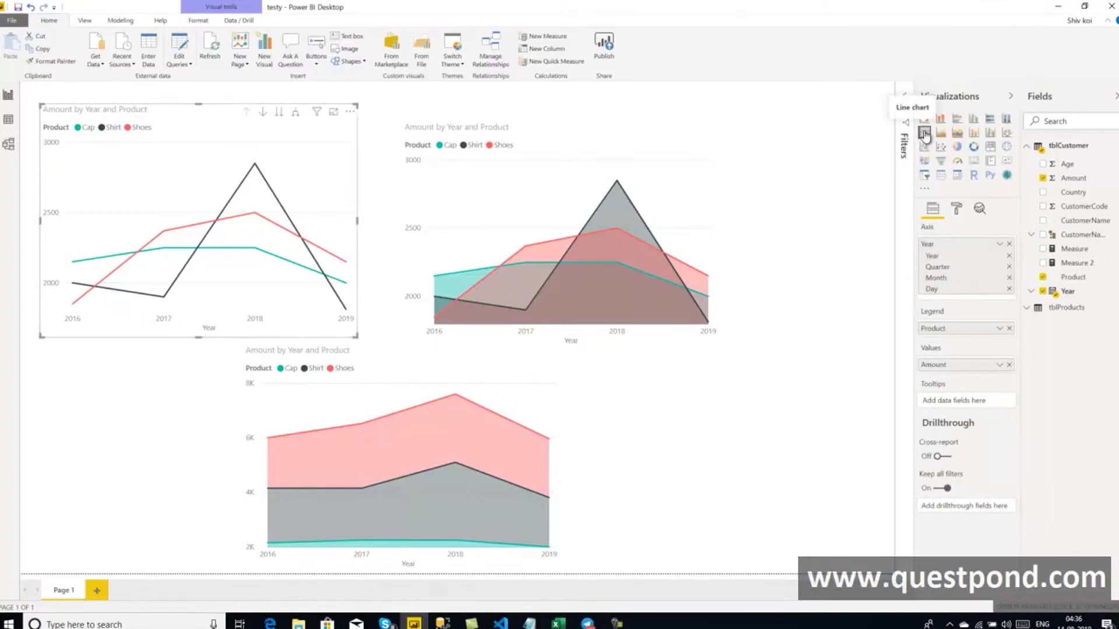
{"action": "left_click", "coordinate": [717, 195]}
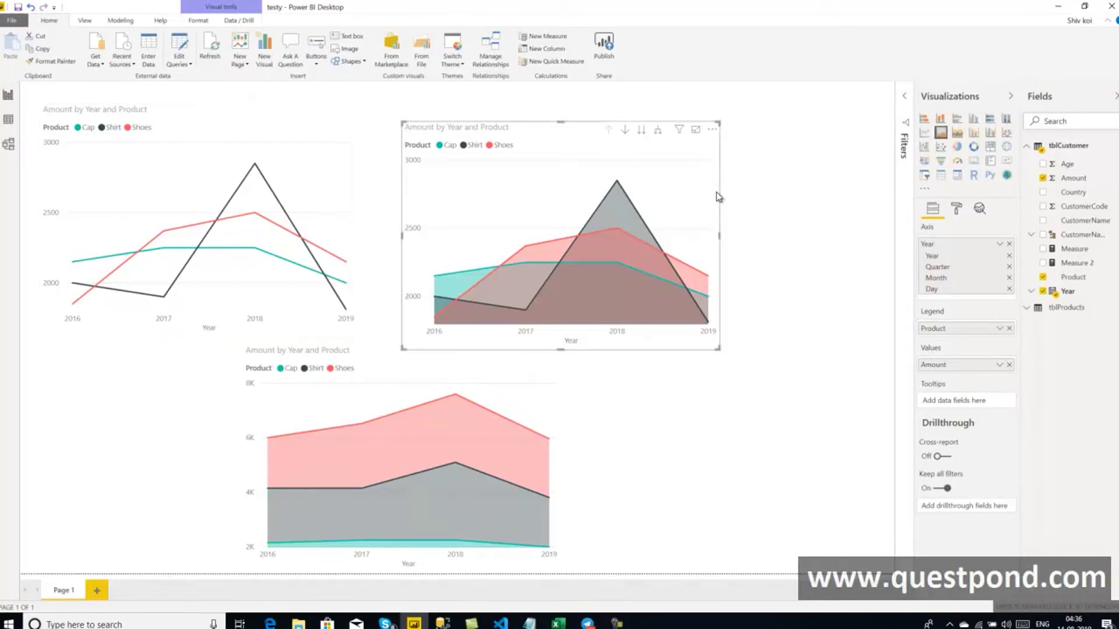
{"action": "left_click", "coordinate": [558, 382]}
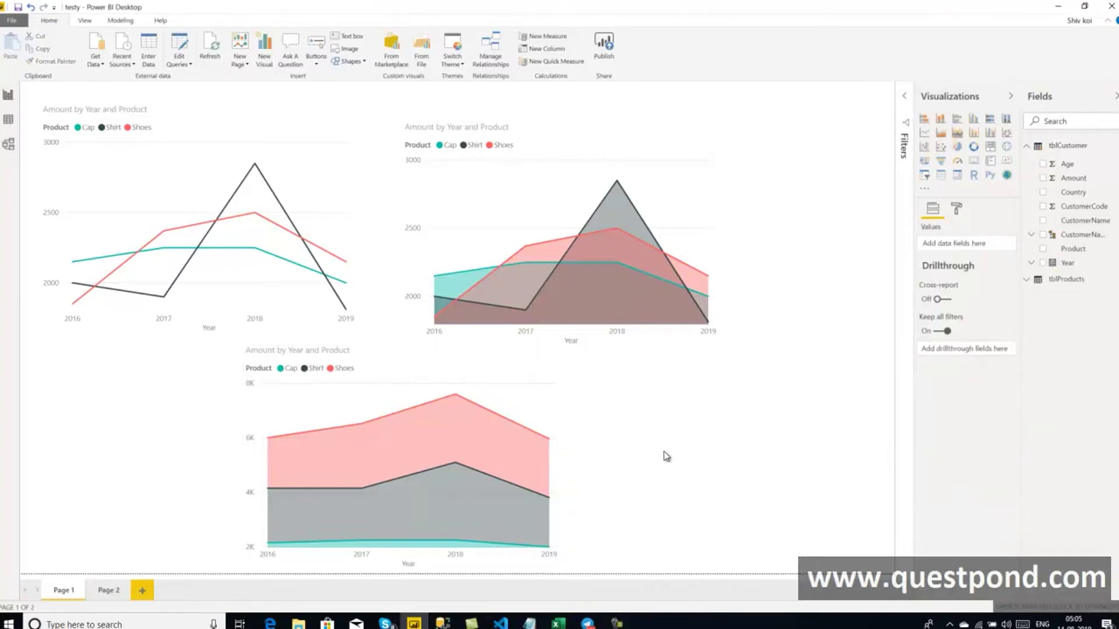
Add a gauge visual to the empty Page 2.
{"action": "left_click", "coordinate": [109, 590]}
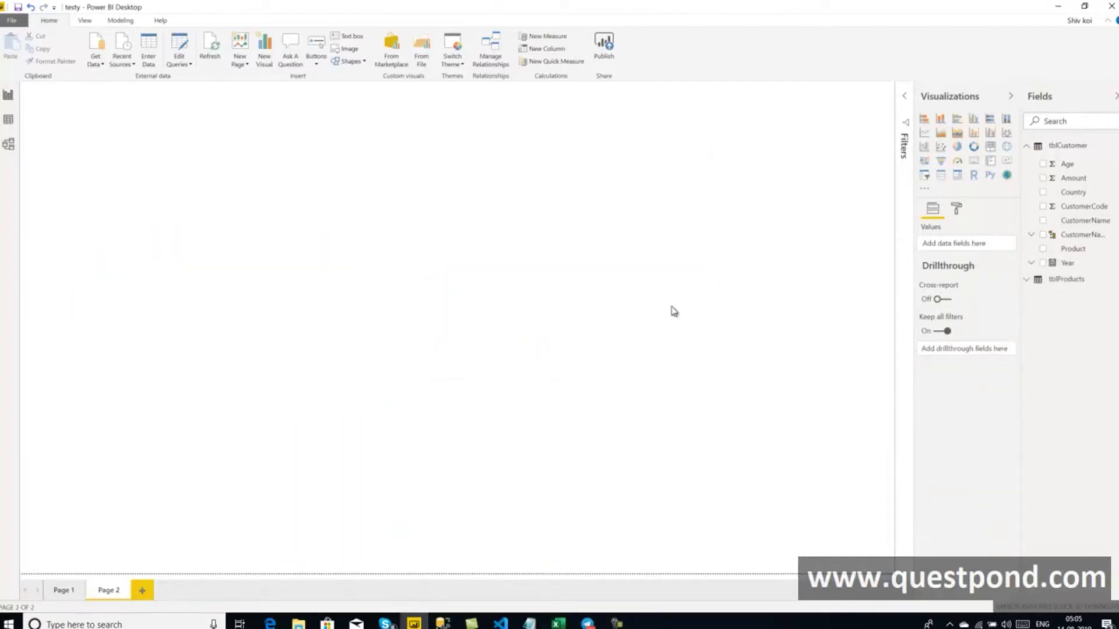
{"action": "left_click", "coordinate": [958, 168]}
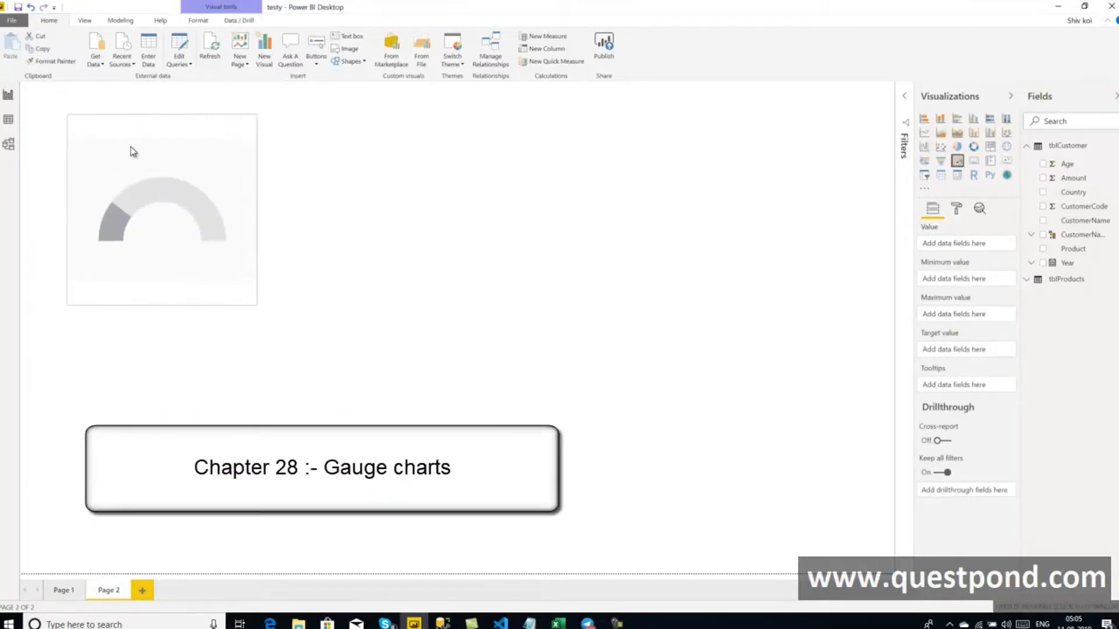
Move the empty gauge visual farther into Page 2 and widen it.
{"action": "left_click_drag", "start_coordinate": [131, 149], "coordinate": [204, 209]}
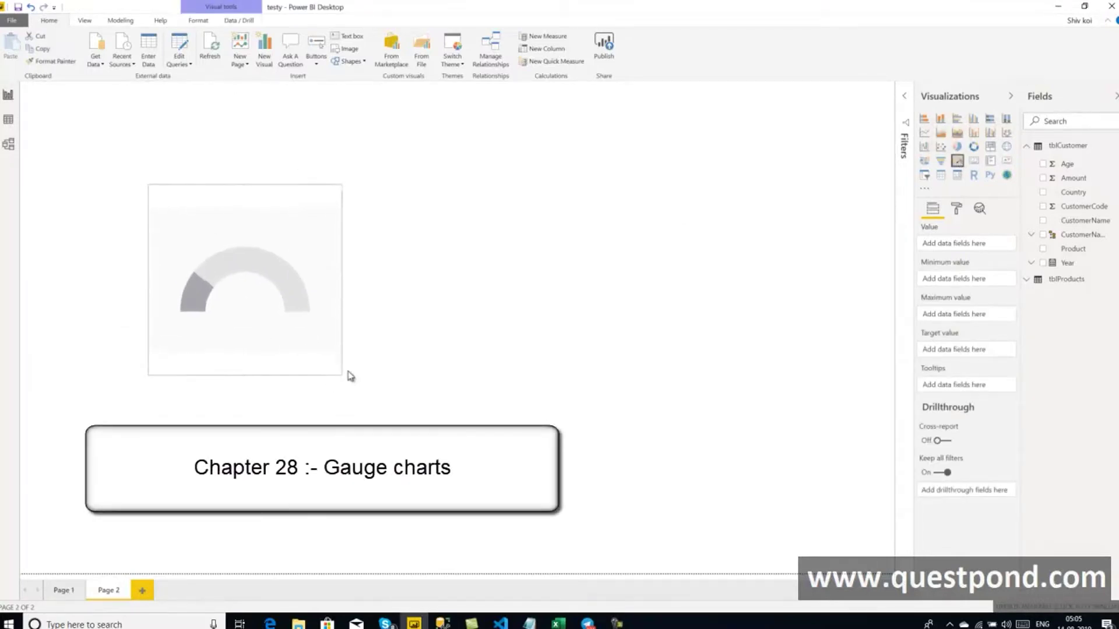
{"action": "left_click_drag", "start_coordinate": [349, 376], "coordinate": [388, 371]}
{"action": "left_click", "coordinate": [427, 350]}
{"action": "left_click", "coordinate": [343, 348]}
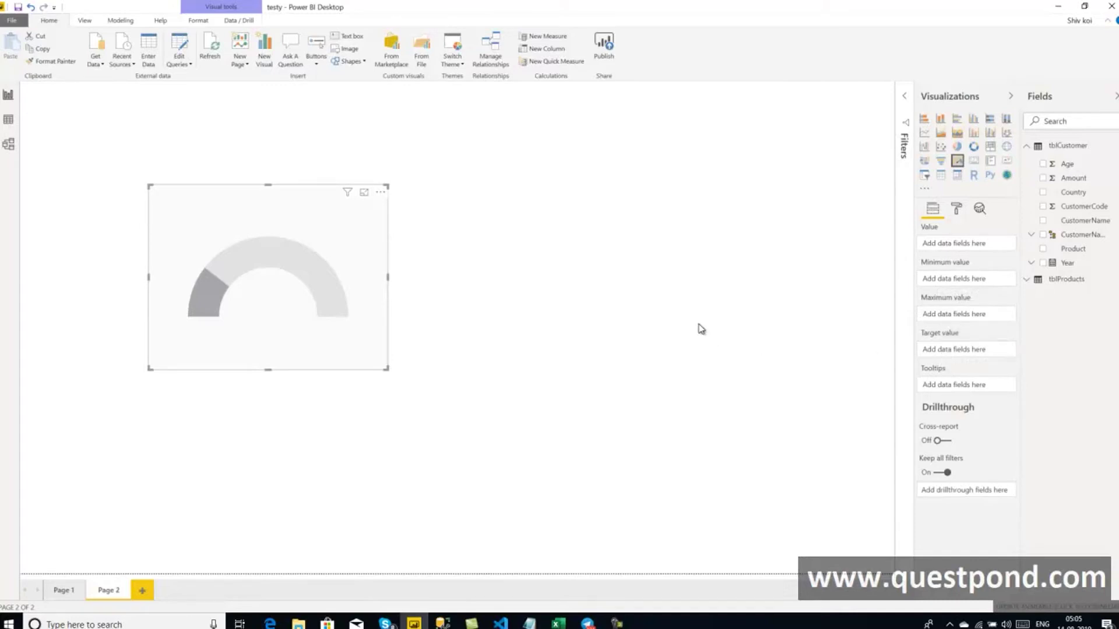
Use Amount from tblCustomer as the gauge's value and check the gauge's range labels.
{"action": "left_click_drag", "start_coordinate": [1074, 179], "coordinate": [973, 247]}
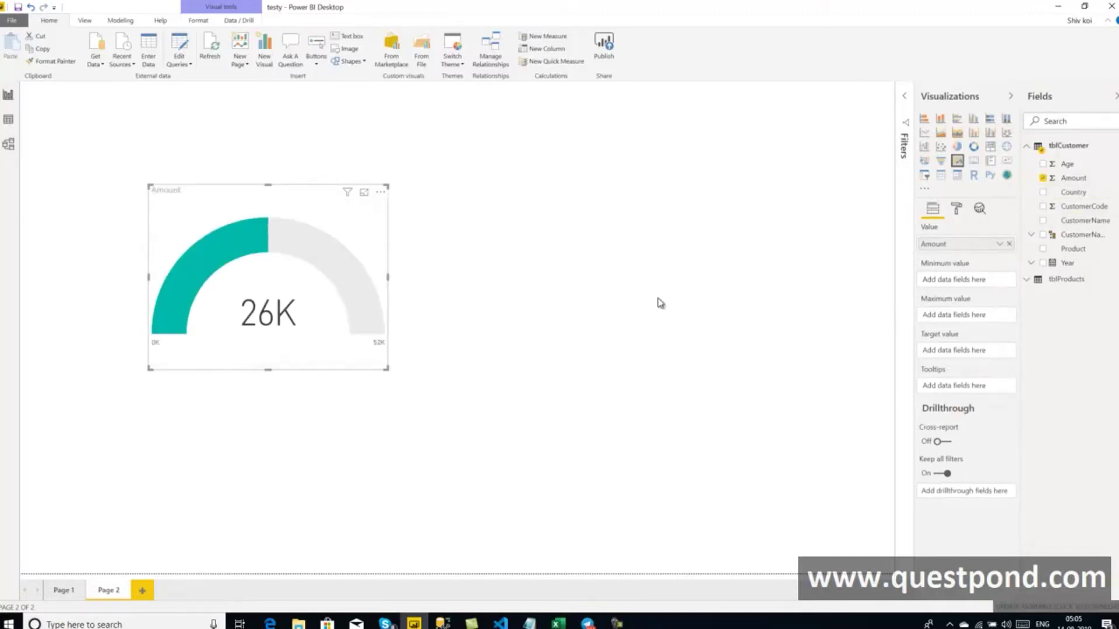
{"action": "left_click", "coordinate": [450, 322]}
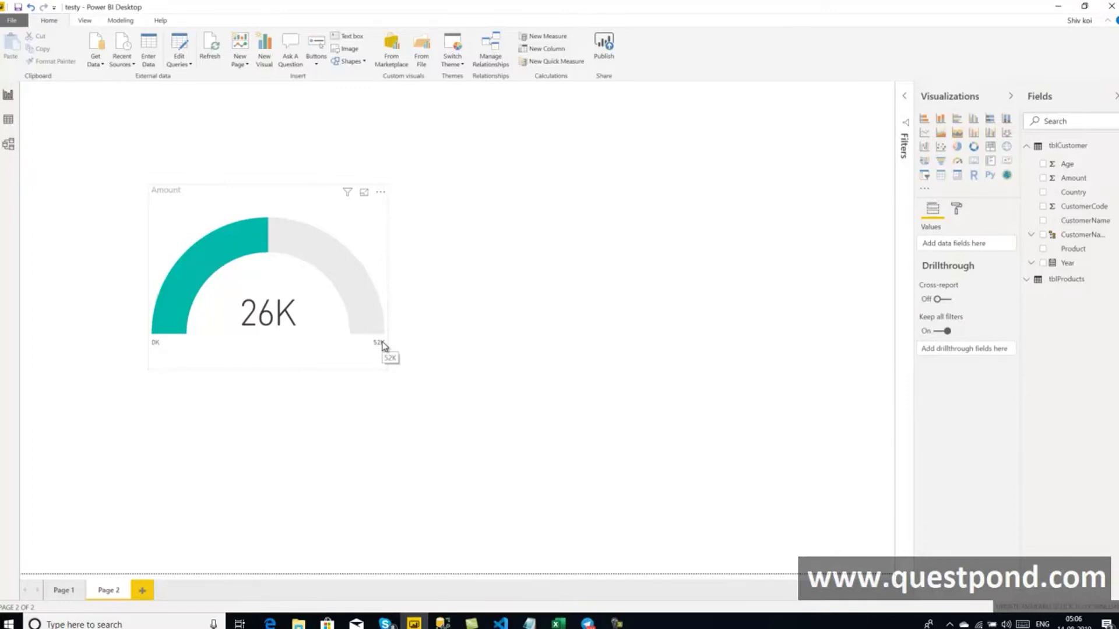
{"action": "left_click", "coordinate": [333, 363]}
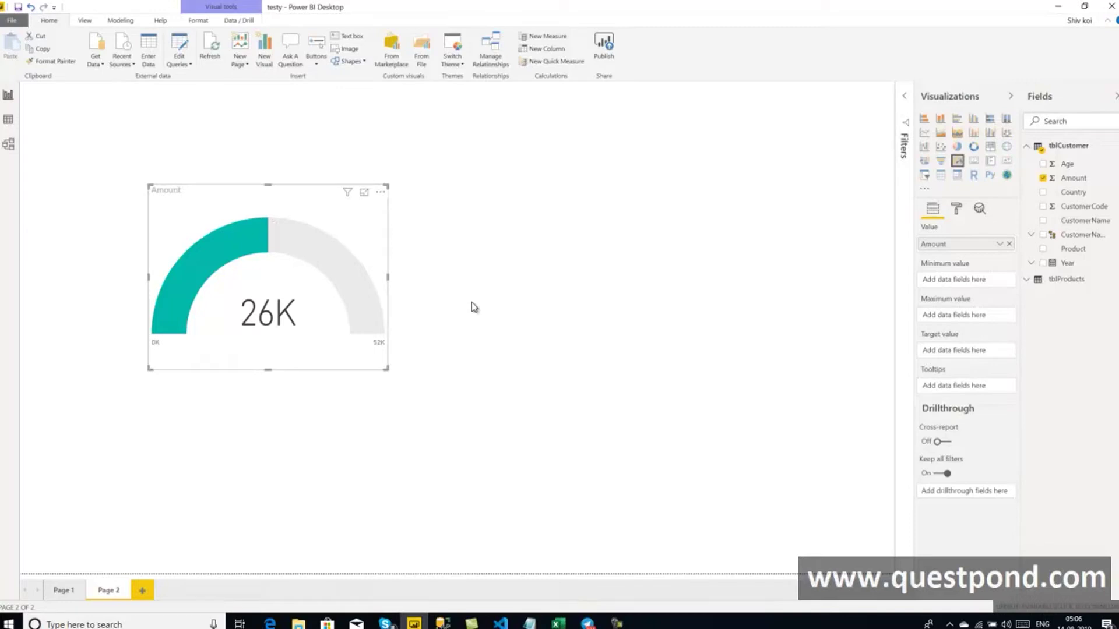
{"action": "left_click", "coordinate": [574, 297]}
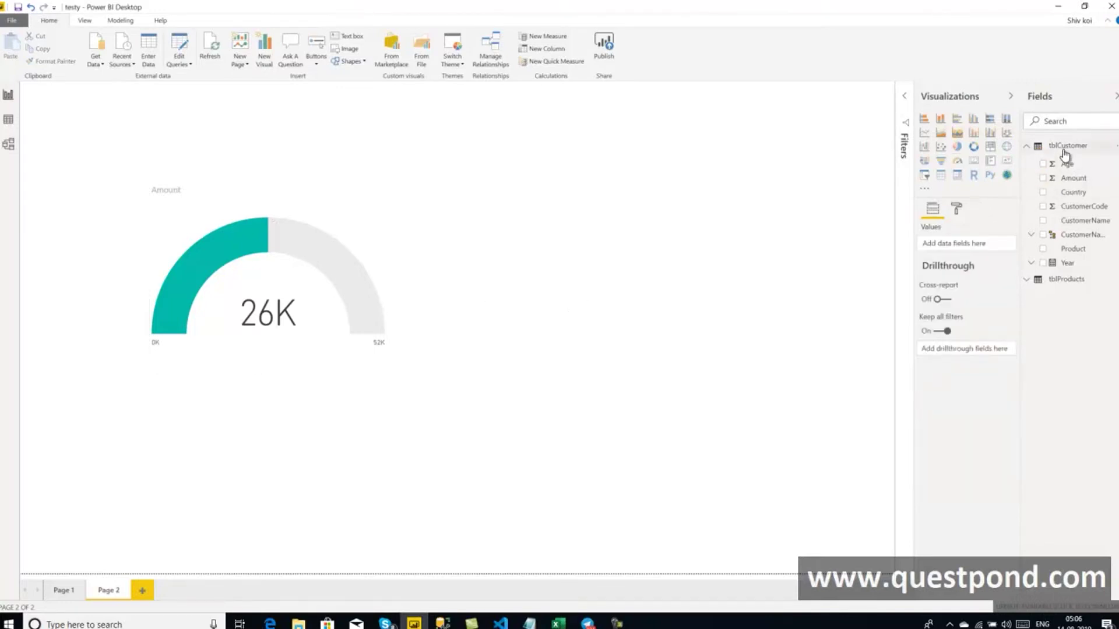
Create a measure in tblCustomer defined as Maximum = SUM(tblCustomer[Amount])*3.
{"action": "left_click", "coordinate": [1115, 152]}
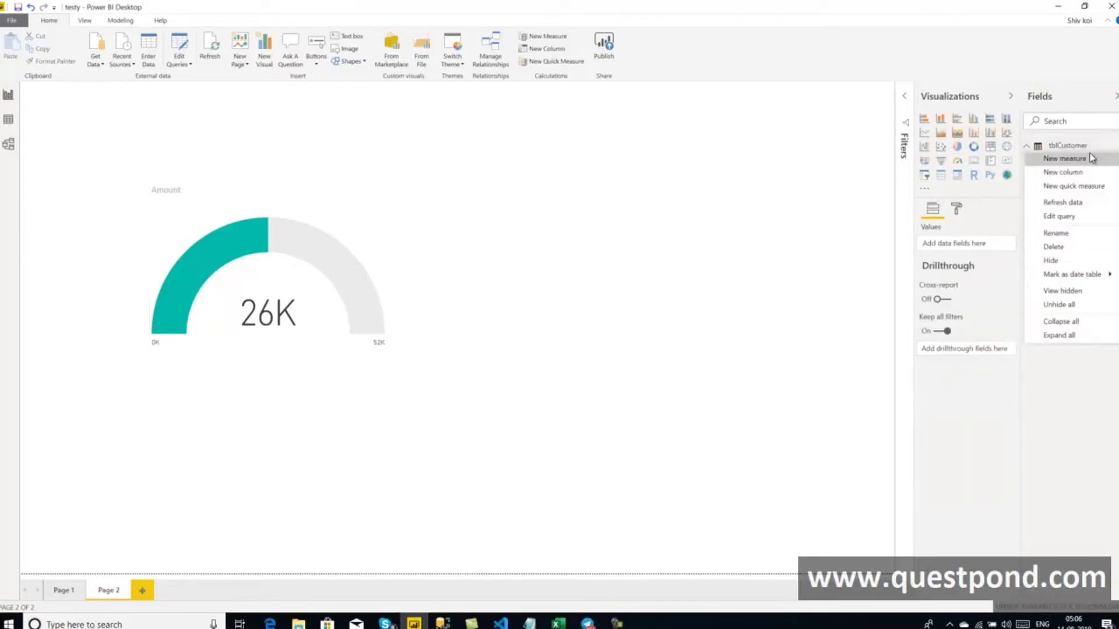
{"action": "key", "text": "Escape"}
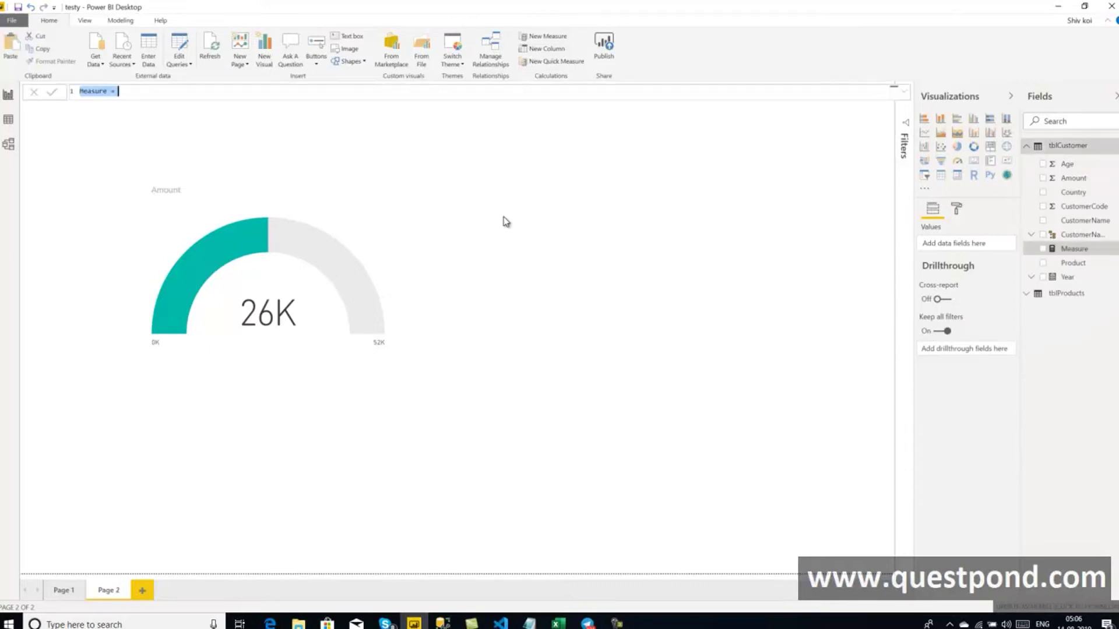
{"action": "double_click", "coordinate": [101, 92]}
{"action": "type", "text": "Maximum"}
{"action": "left_click", "coordinate": [130, 93]}
{"action": "type", "text": "SUM("}
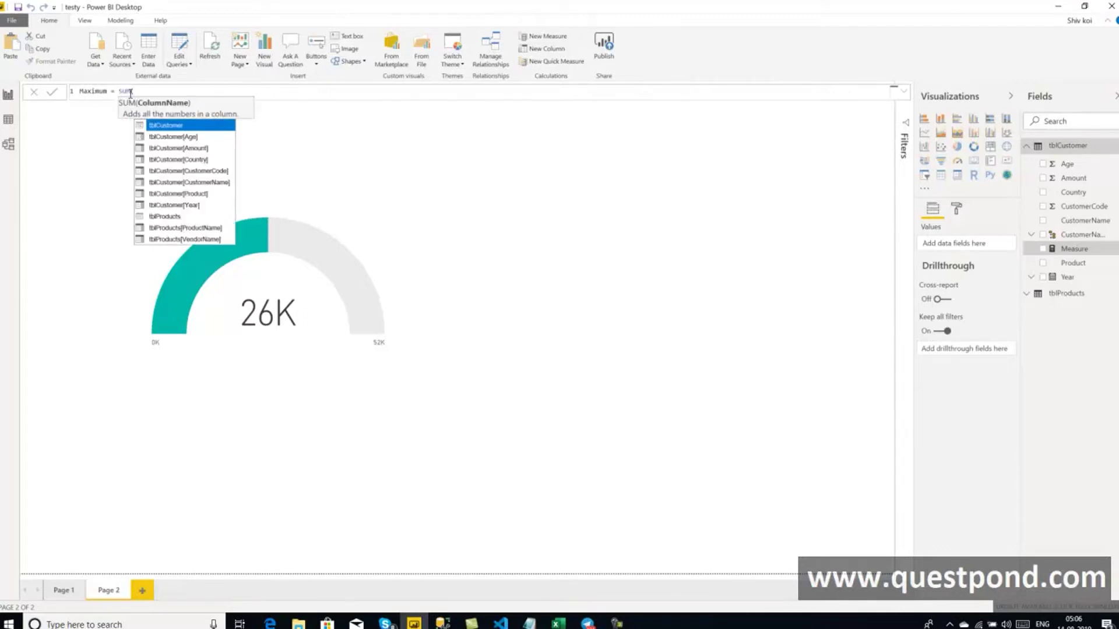
{"action": "key", "text": "Down"}
{"action": "key", "text": "Tab"}
{"action": "type", "text": ")"}
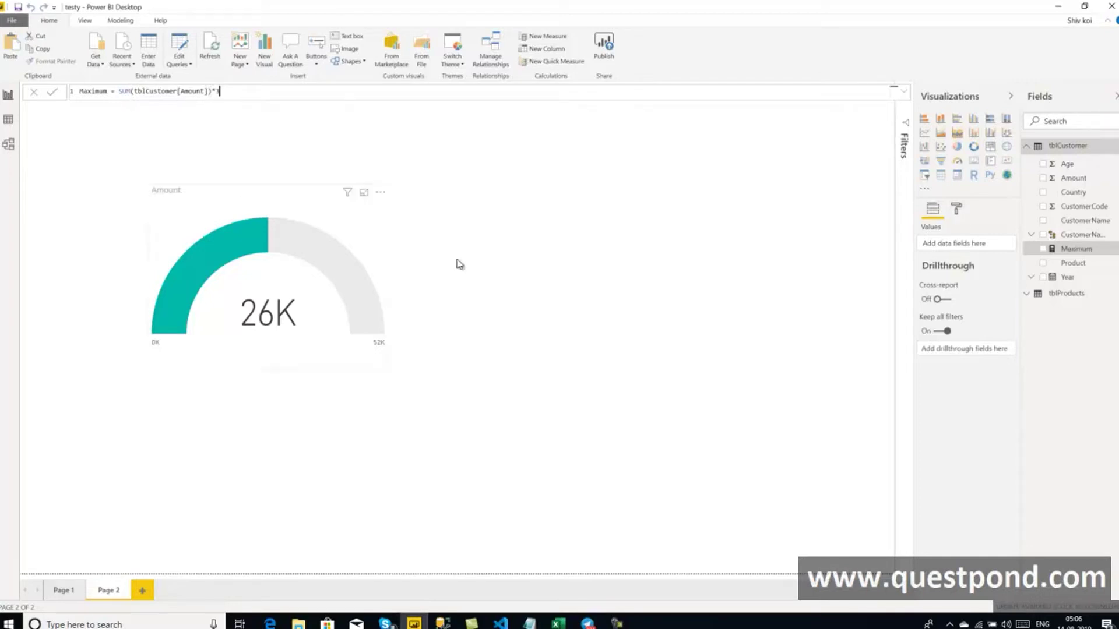
{"action": "left_click", "coordinate": [444, 301]}
Assign the Maximum measure as the gauge's maximum value.
{"action": "left_click", "coordinate": [334, 301]}
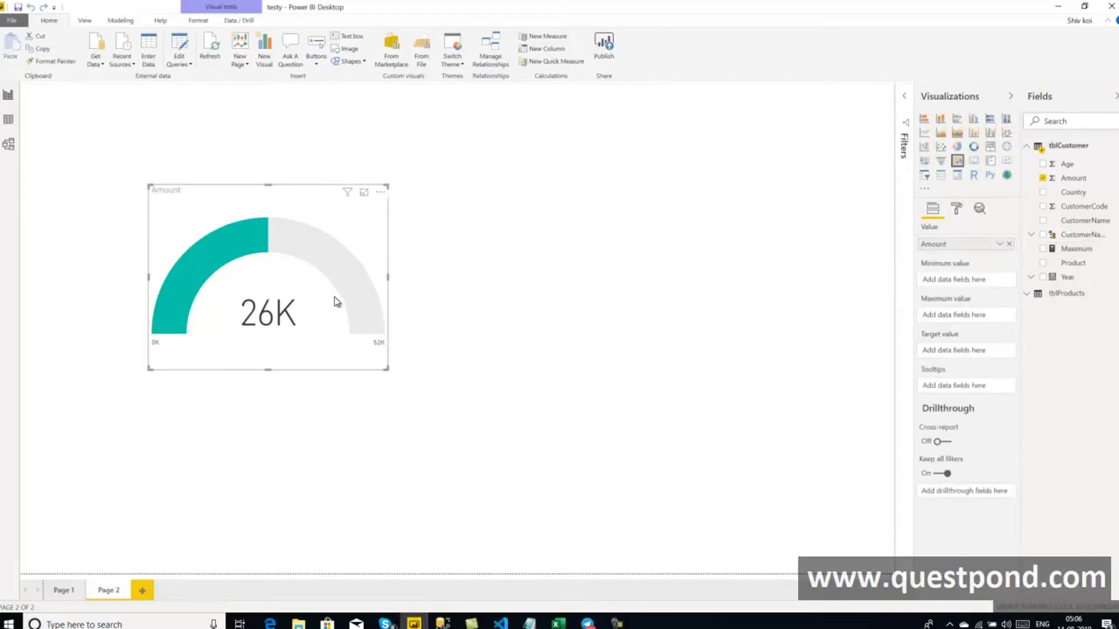
{"action": "left_click_drag", "start_coordinate": [1077, 250], "coordinate": [968, 320]}
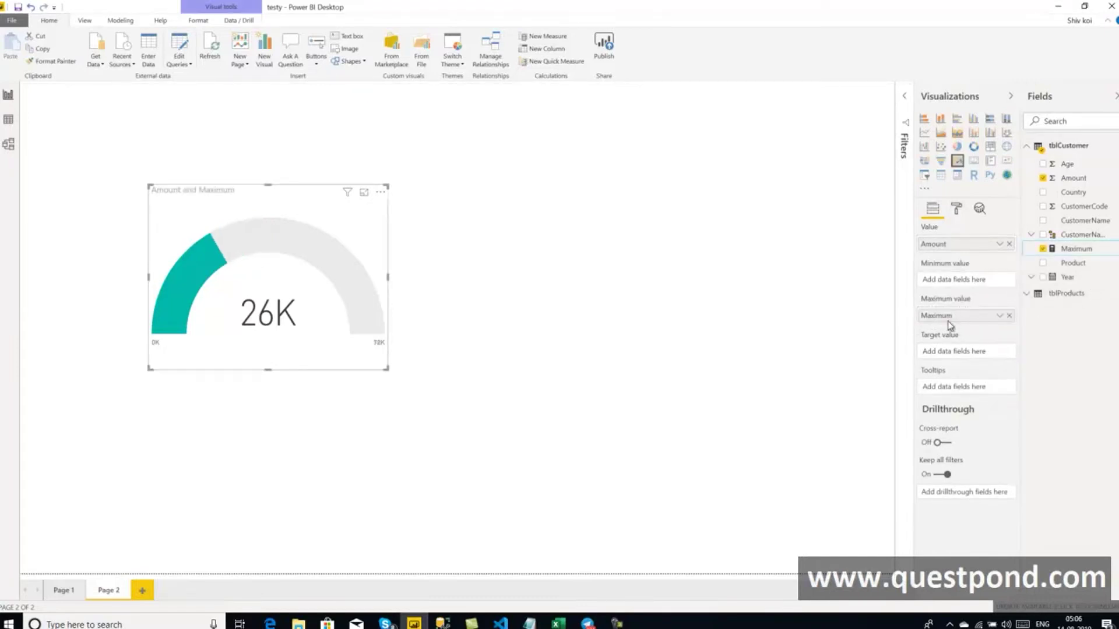
{"action": "left_click", "coordinate": [605, 321]}
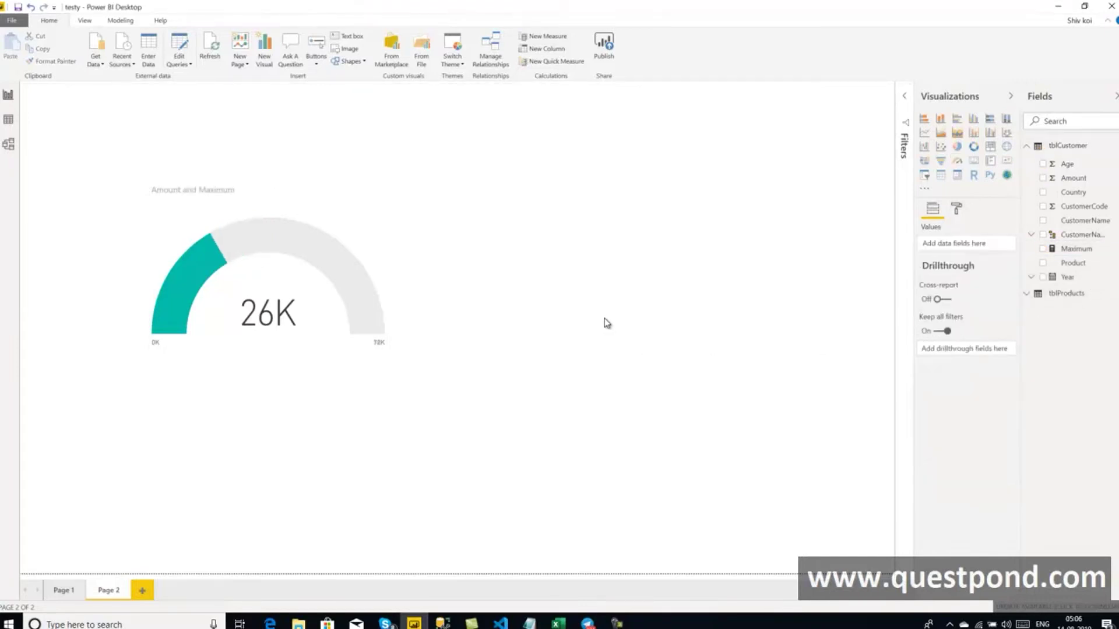
{"action": "left_click", "coordinate": [325, 357]}
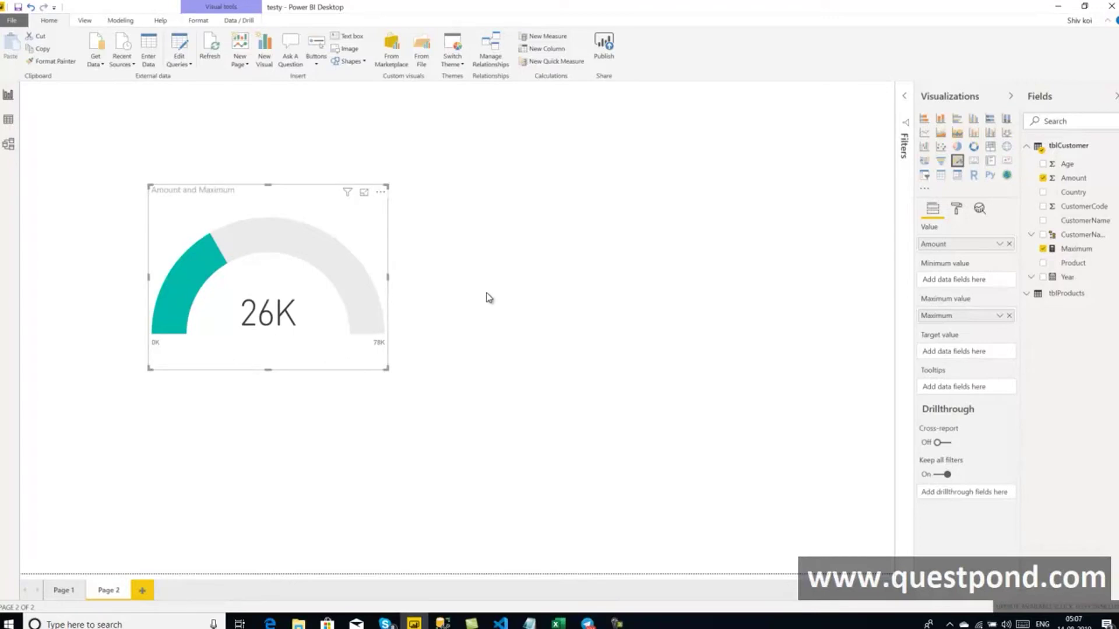
Create a second measure in tblCustomer defined as Acheive = SUM(tblCustomer[Amount])*1.5.
{"action": "left_click", "coordinate": [1114, 146]}
{"action": "key", "text": "Escape"}
{"action": "type", "text": "Acheive ="}
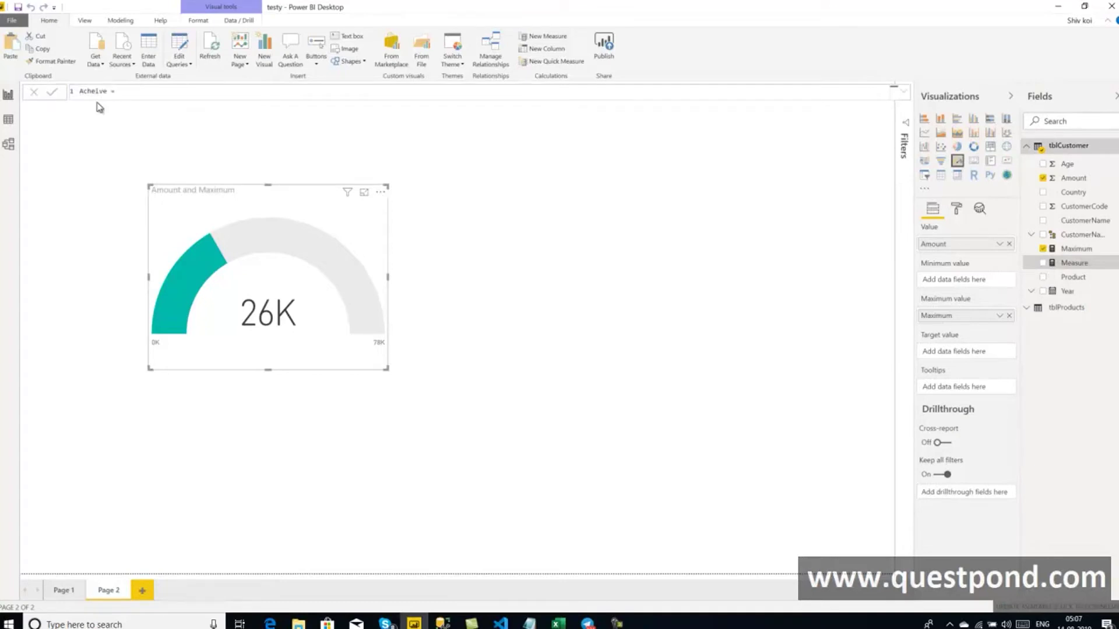
{"action": "left_click", "coordinate": [142, 93]}
{"action": "type", "text": "sum"}
{"action": "key", "text": "Tab"}
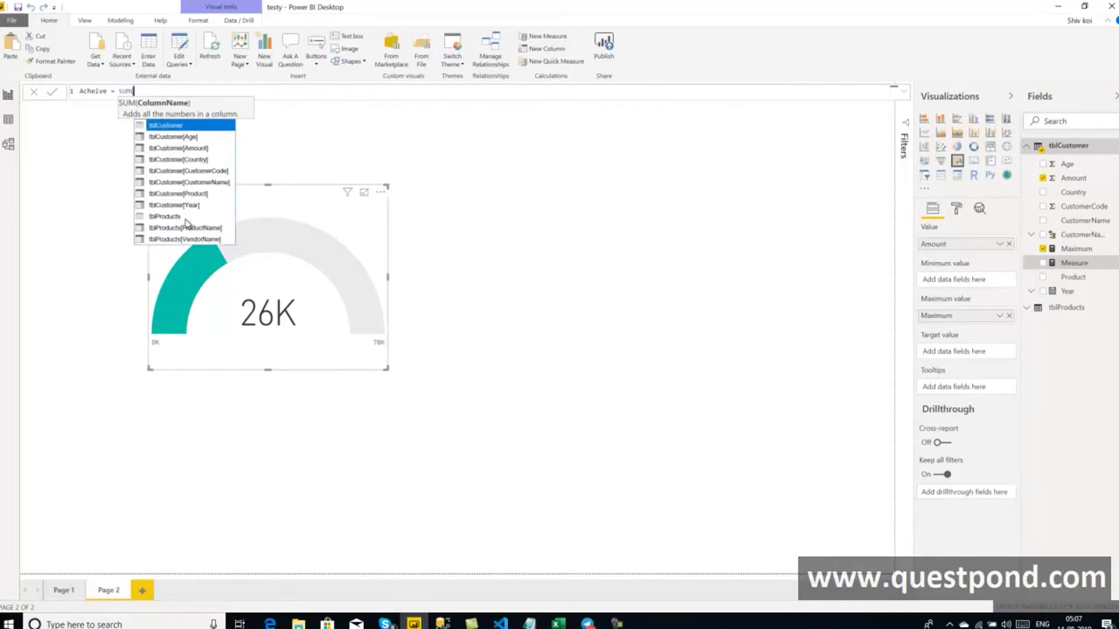
{"action": "key", "text": "Down"}
{"action": "key", "text": "Down"}
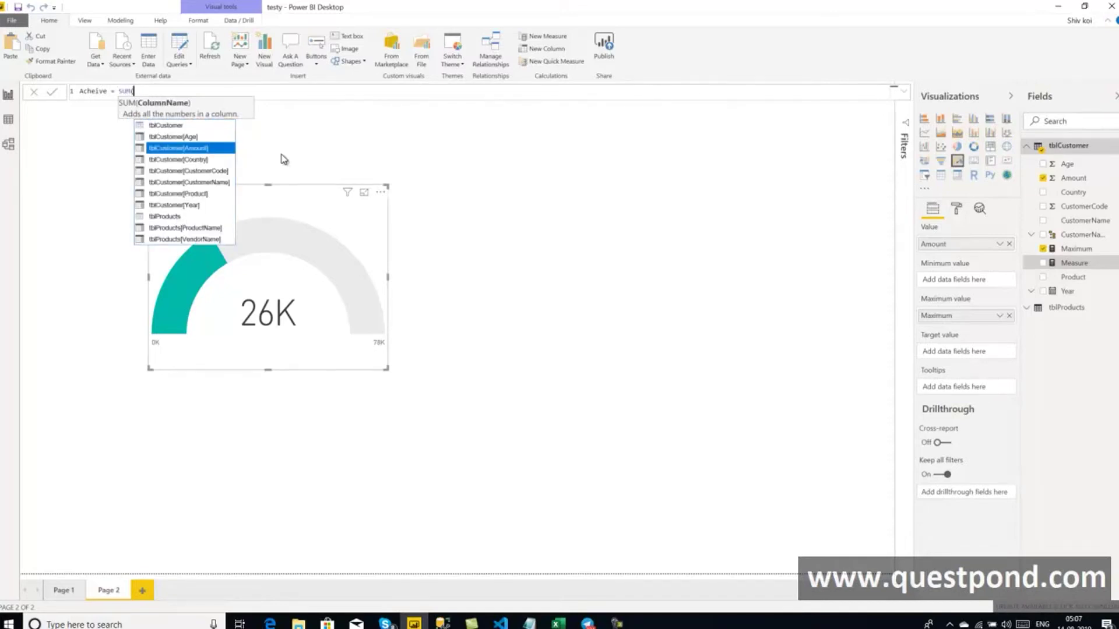
{"action": "key", "text": "Tab"}
{"action": "type", "text": ")"}
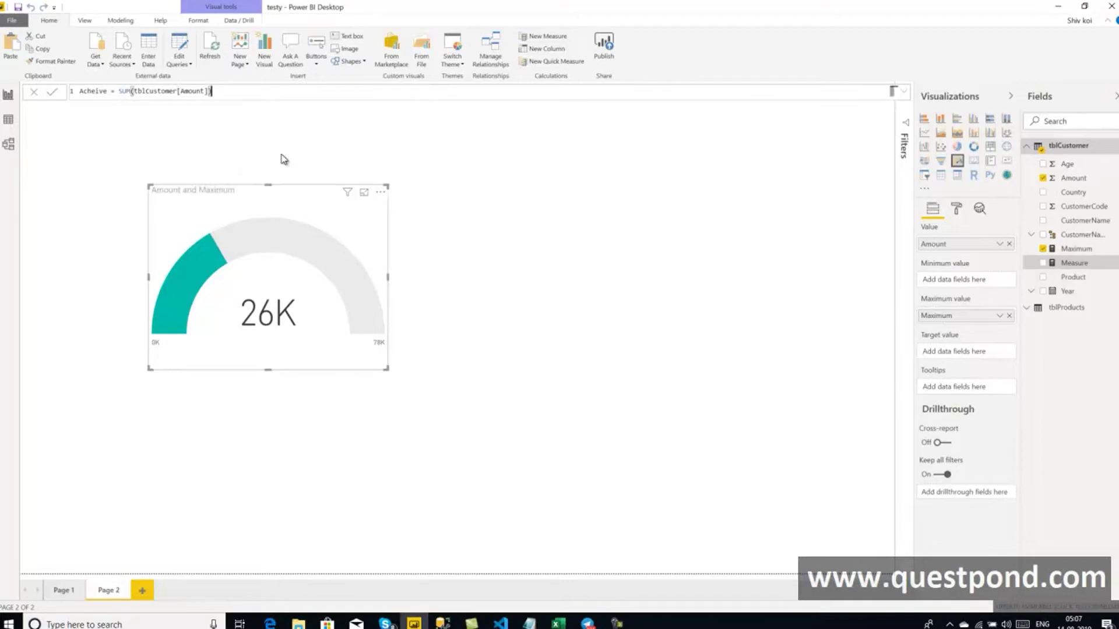
{"action": "type", "text": "*1."}
{"action": "key", "text": "BackSpace"}
{"action": "type", "text": "5"}
{"action": "key", "text": "Return"}
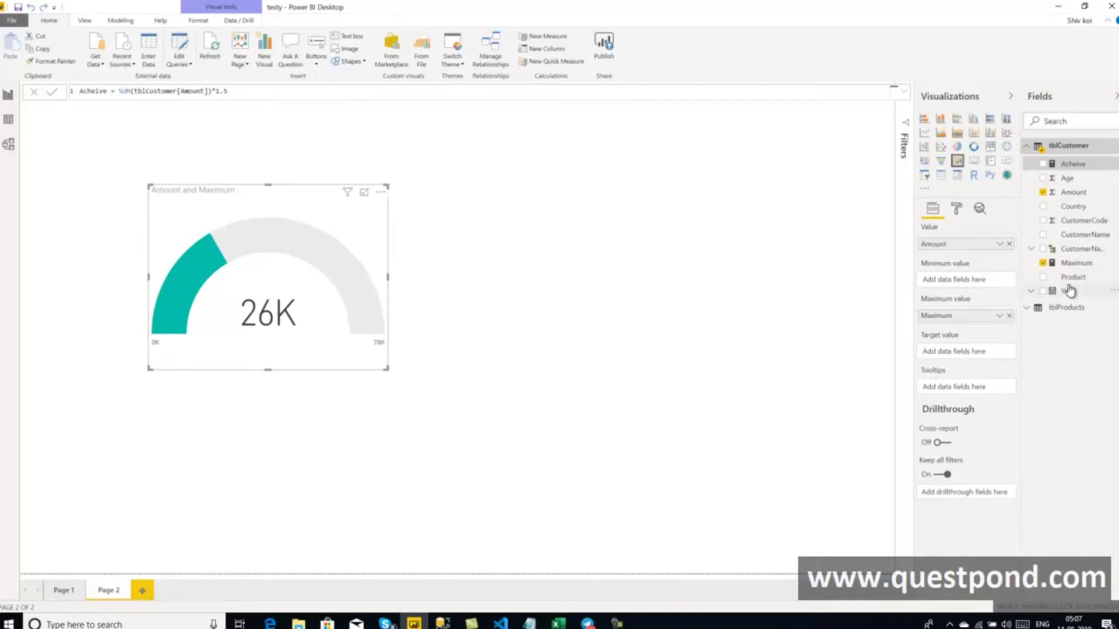
Assign the Acheive measure as the gauge's target value and move the gauge closer to the page's upper-left corner.
{"action": "left_click_drag", "start_coordinate": [1082, 168], "coordinate": [984, 373]}
{"action": "left_click_drag", "start_coordinate": [976, 357], "coordinate": [975, 354]}
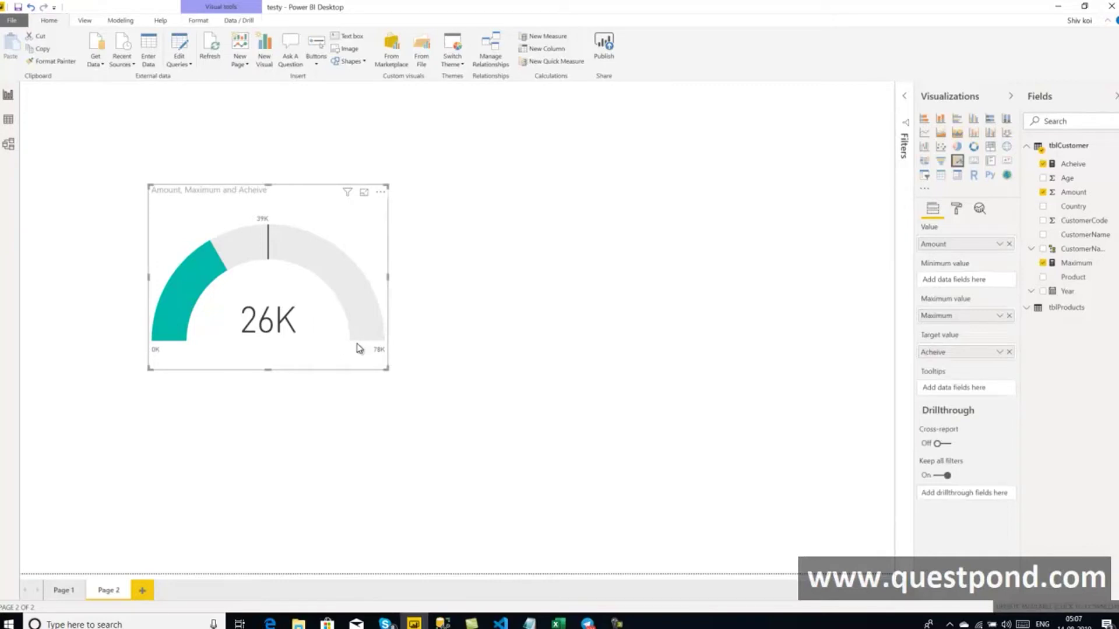
{"action": "mouse_move", "coordinate": [384, 346]}
{"action": "left_click_drag", "start_coordinate": [344, 226], "coordinate": [304, 197]}
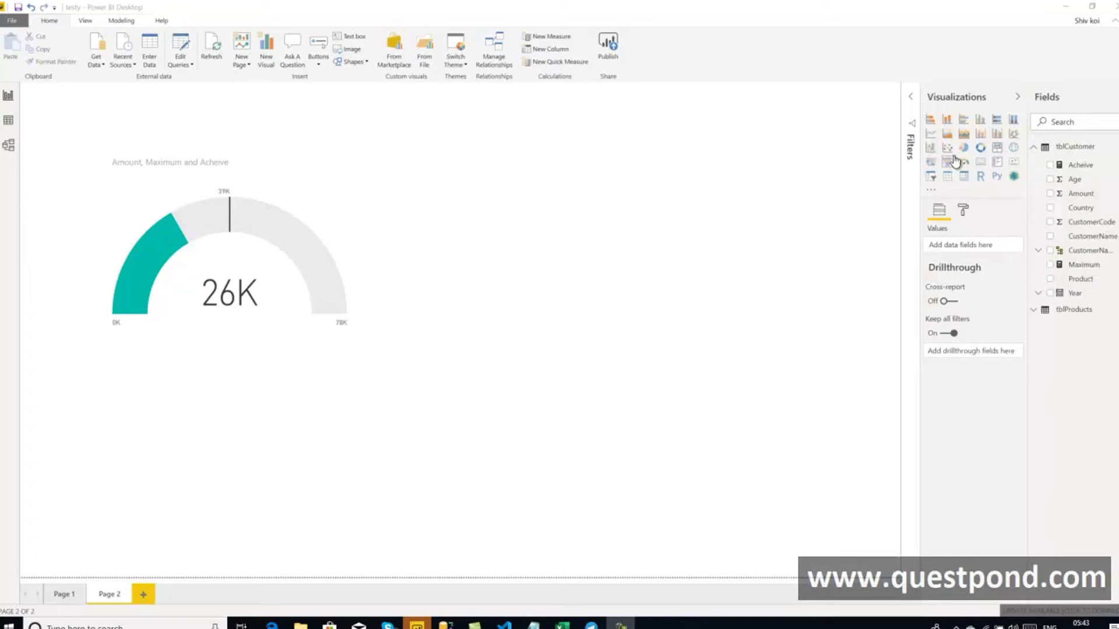
Add a KPI visual to Page 2 and place it beside the gauge.
{"action": "left_click", "coordinate": [1016, 169]}
{"action": "left_click_drag", "start_coordinate": [220, 380], "coordinate": [515, 197]}
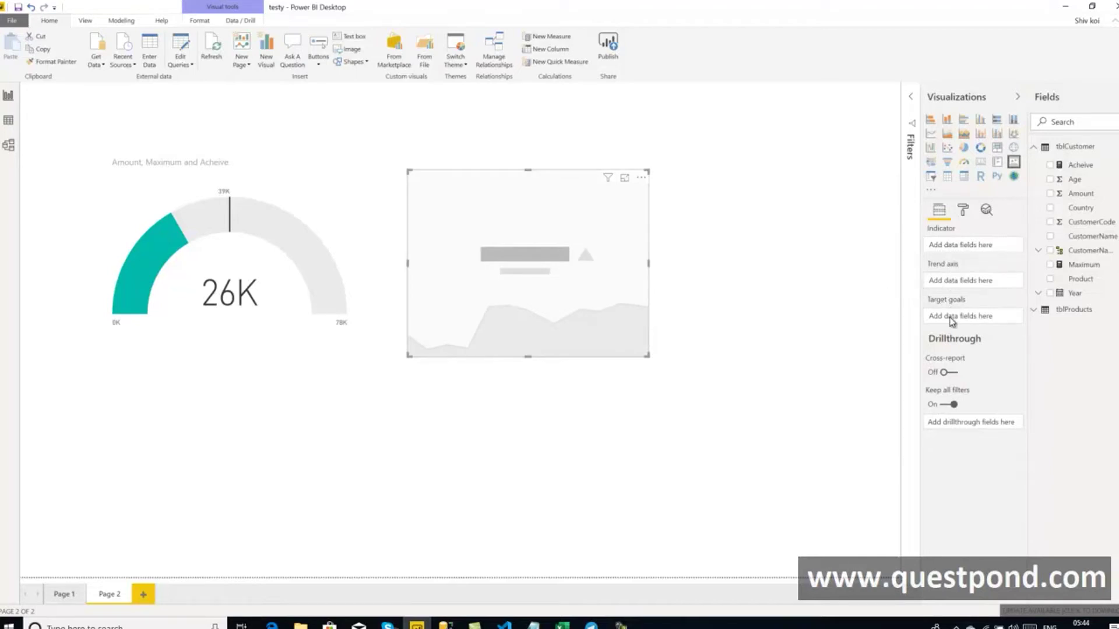
Give the KPI Amount as indicator, Year as trend axis and Acheive as target goal, and enlarge the visual.
{"action": "left_click", "coordinate": [1076, 167]}
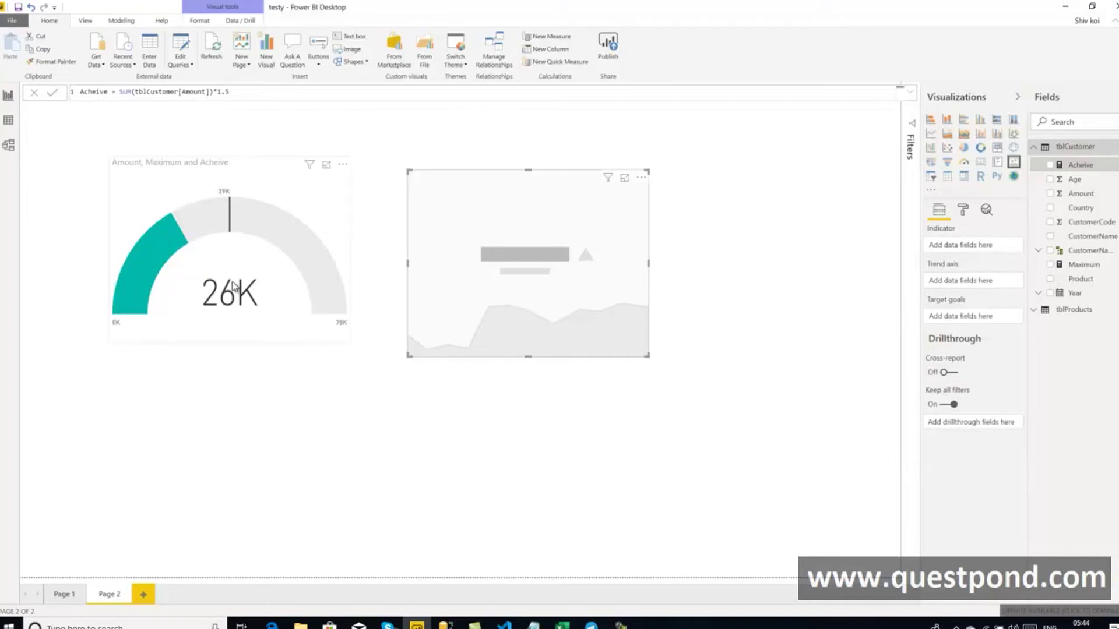
{"action": "left_click_drag", "start_coordinate": [1076, 167], "coordinate": [979, 319]}
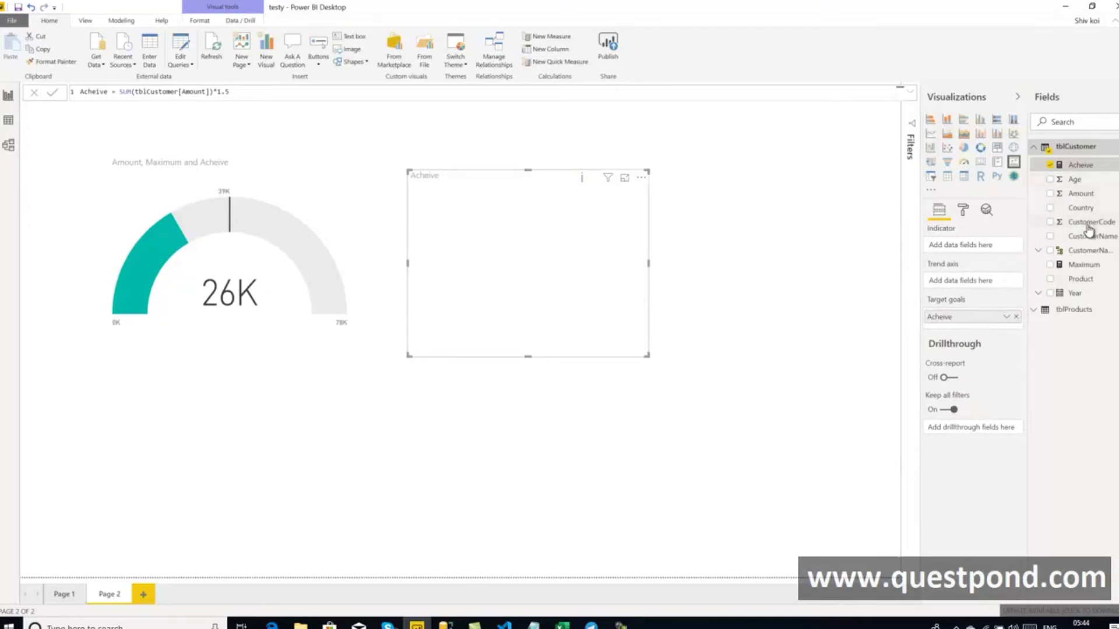
{"action": "left_click_drag", "start_coordinate": [1084, 200], "coordinate": [979, 250]}
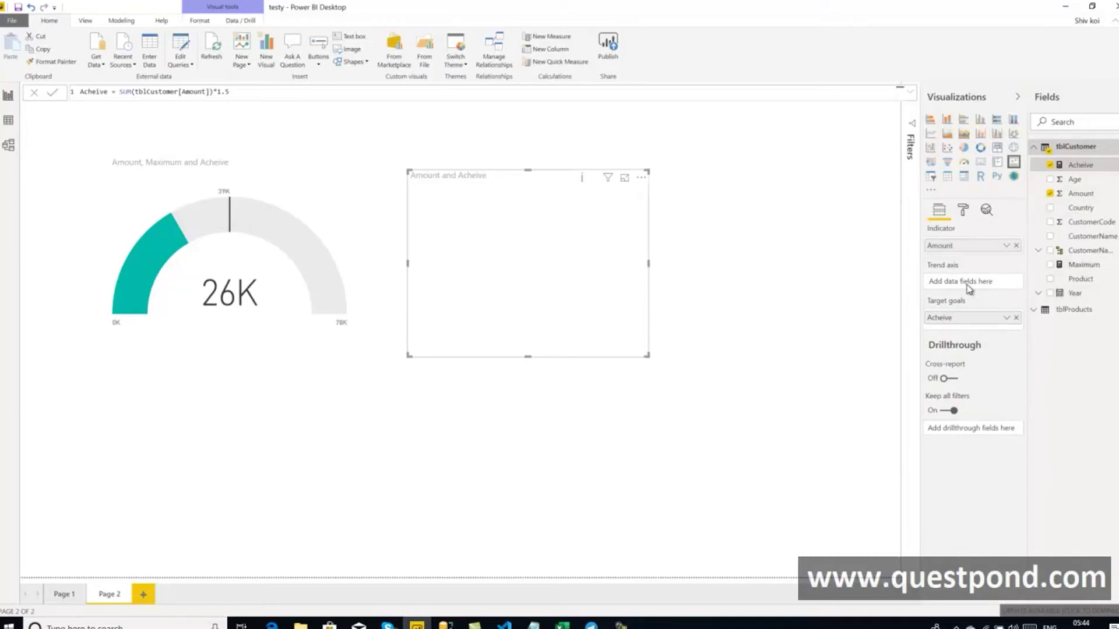
{"action": "left_click_drag", "start_coordinate": [1074, 293], "coordinate": [990, 288]}
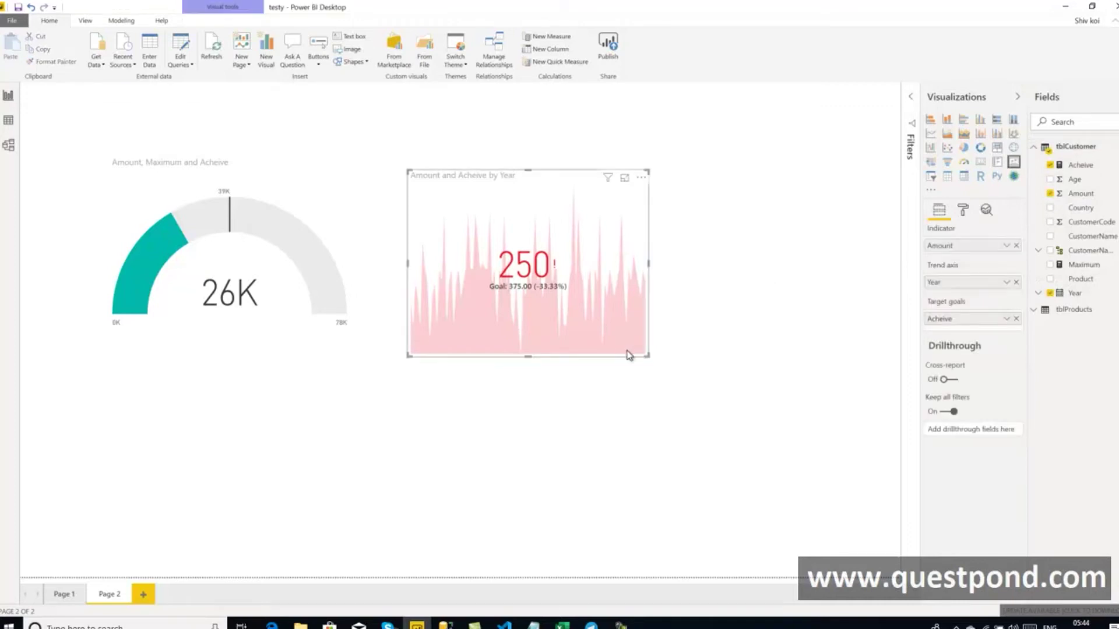
{"action": "left_click_drag", "start_coordinate": [647, 355], "coordinate": [699, 374]}
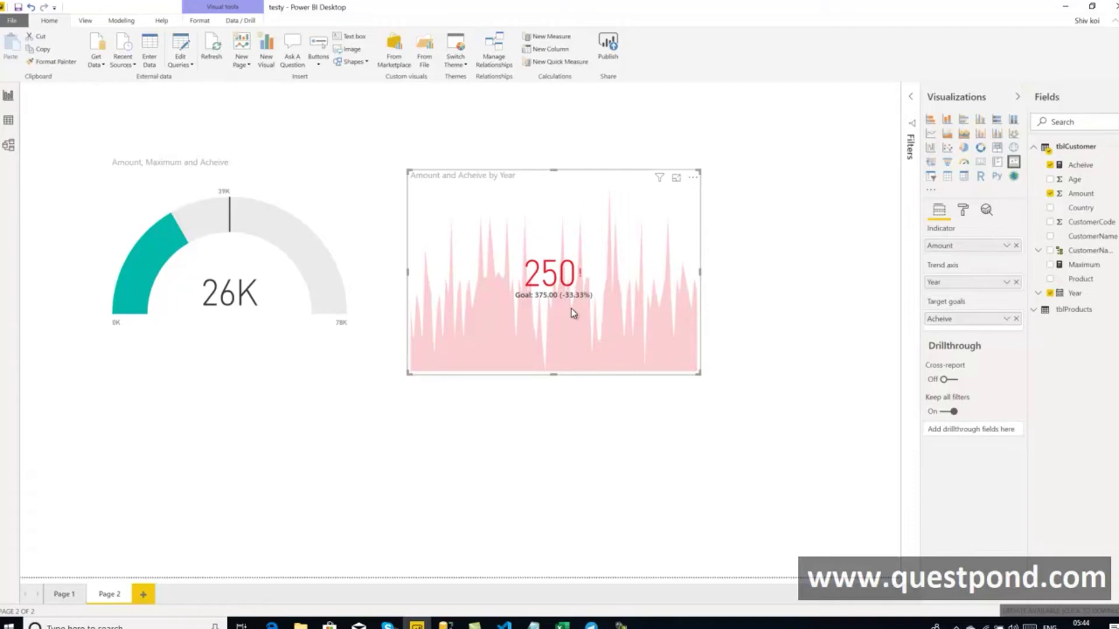
{"action": "left_click_drag", "start_coordinate": [635, 348], "coordinate": [619, 327]}
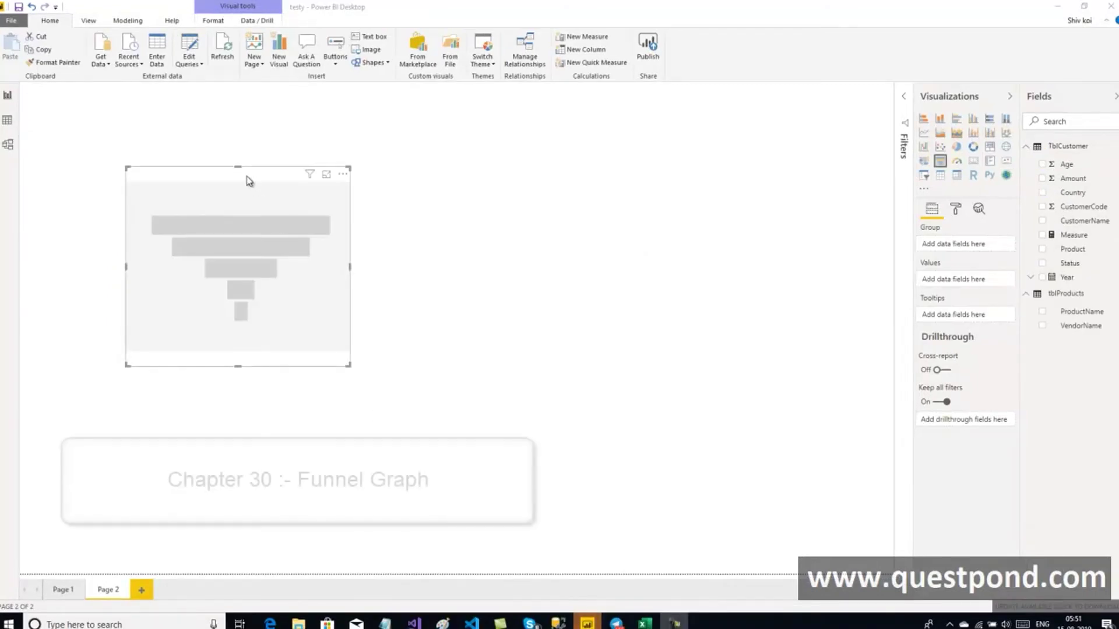
Reposition the empty funnel visual in the upper-left area of Page 2.
{"action": "left_click_drag", "start_coordinate": [246, 176], "coordinate": [240, 137]}
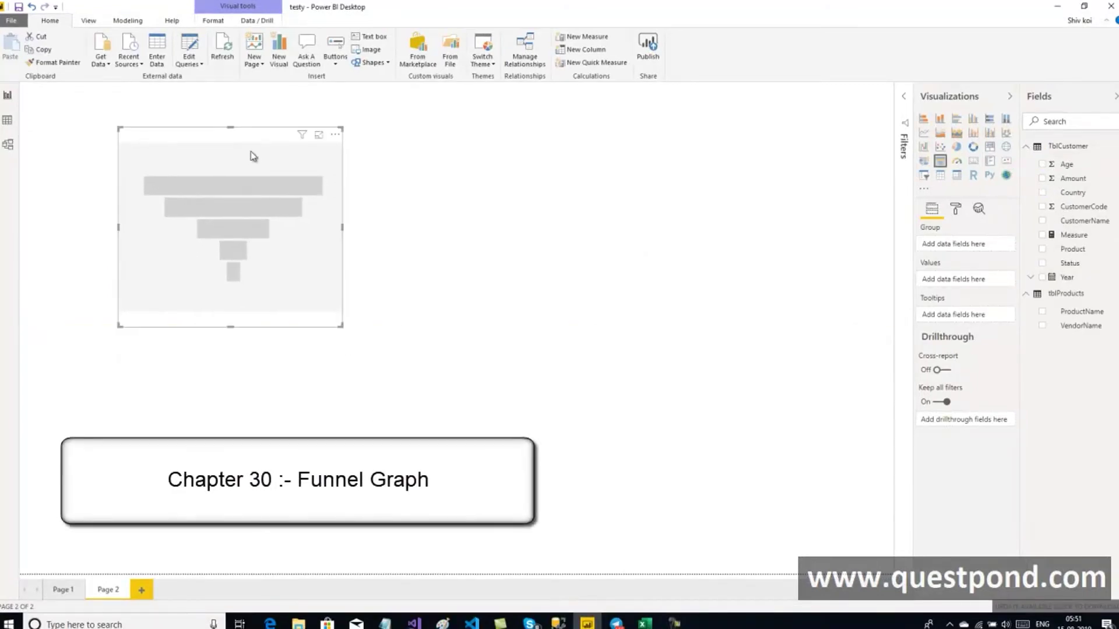
{"action": "left_click", "coordinate": [426, 236]}
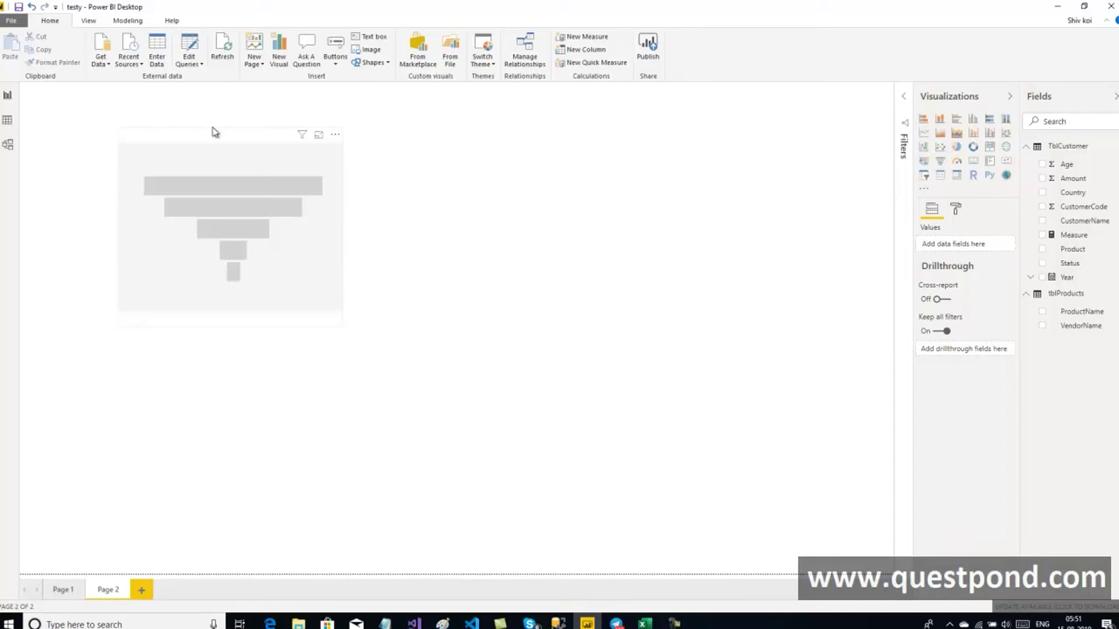
{"action": "left_click_drag", "start_coordinate": [232, 155], "coordinate": [250, 158]}
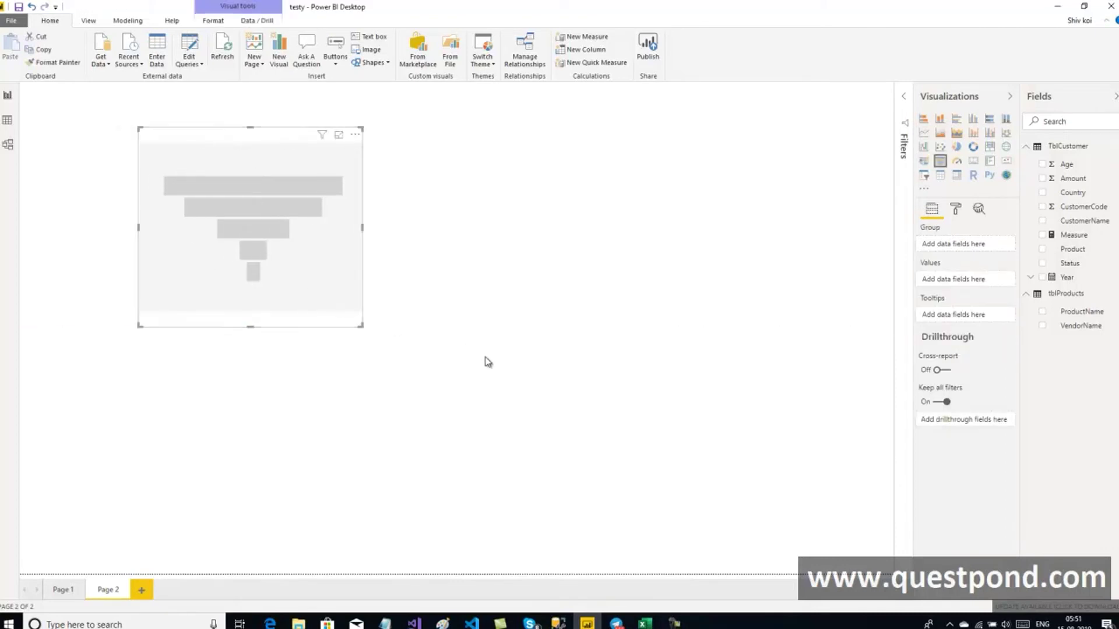
Switch to the Lab3Data workbook in Excel, widen the CustomerCode column and examine the Status and Product columns.
{"action": "left_click", "coordinate": [644, 622]}
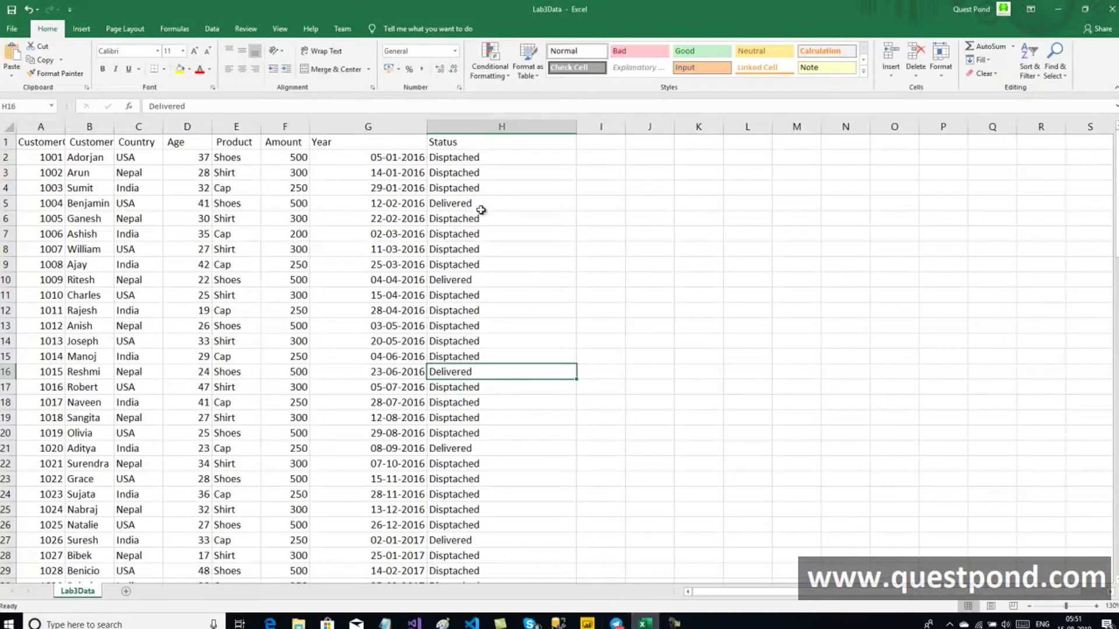
{"action": "left_click_drag", "start_coordinate": [65, 126], "coordinate": [88, 130]}
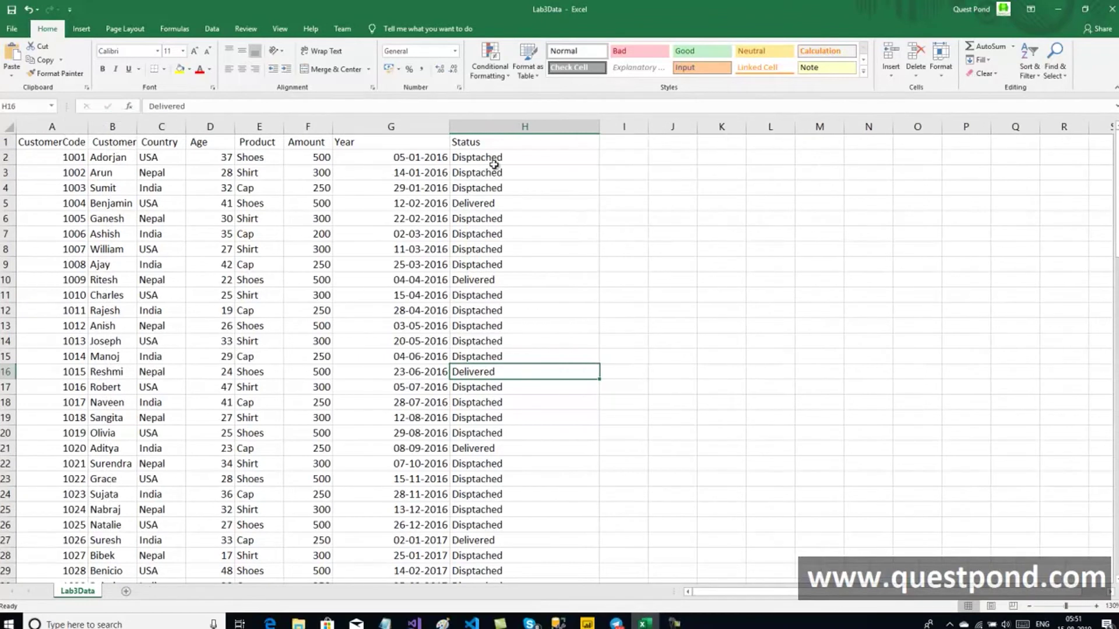
{"action": "left_click", "coordinate": [489, 147]}
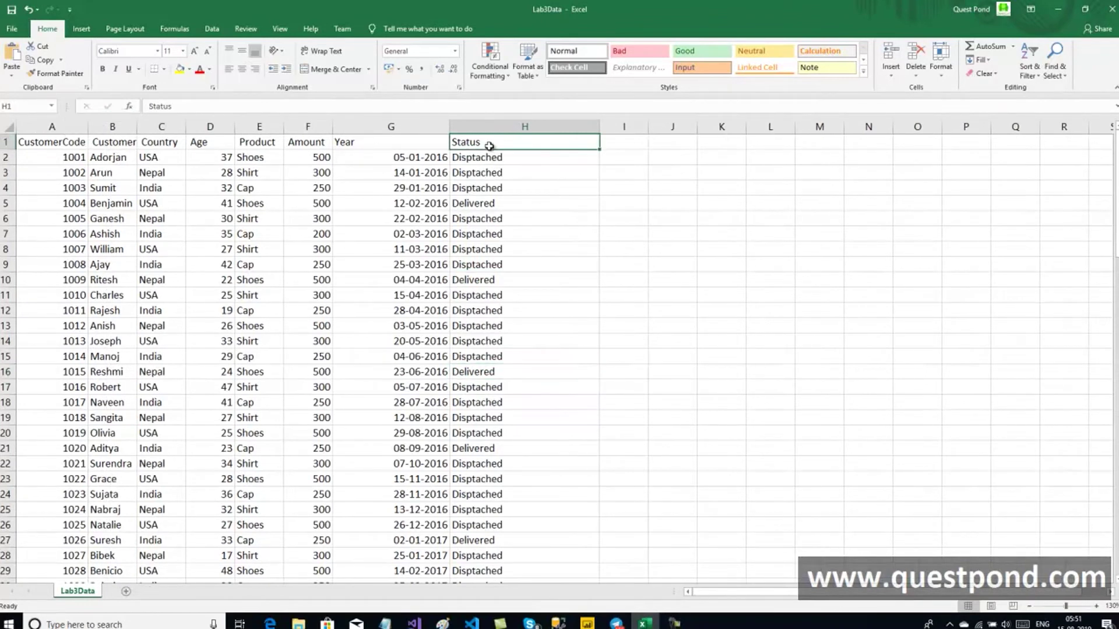
{"action": "left_click", "coordinate": [265, 161]}
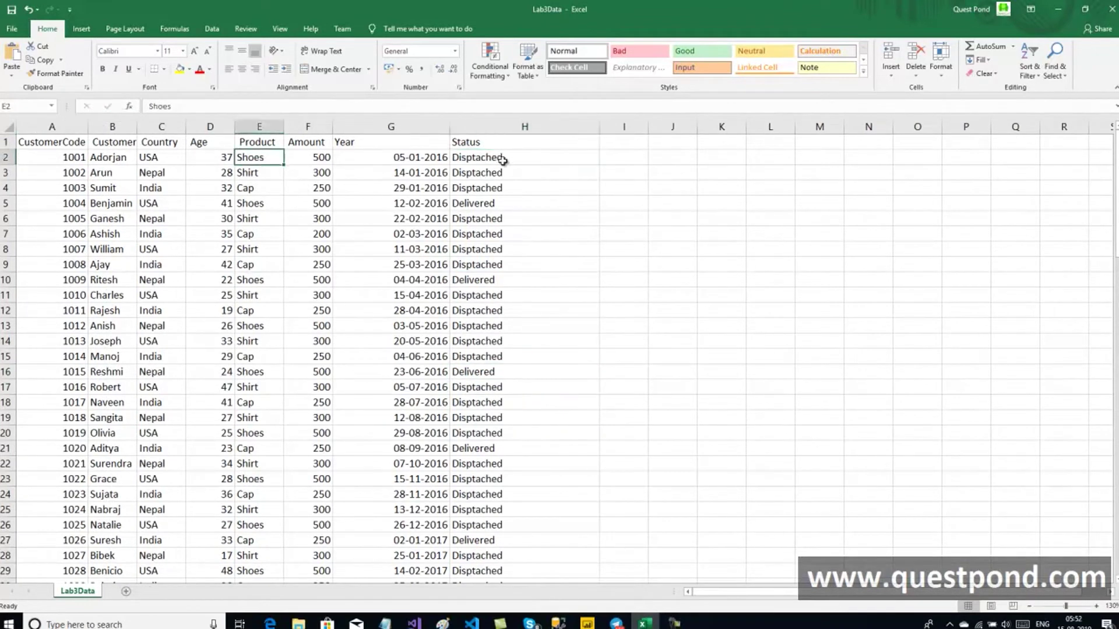
Examine the order status values down the Status column of the Lab3Data sheet.
{"action": "left_click", "coordinate": [502, 161]}
{"action": "left_click", "coordinate": [507, 281]}
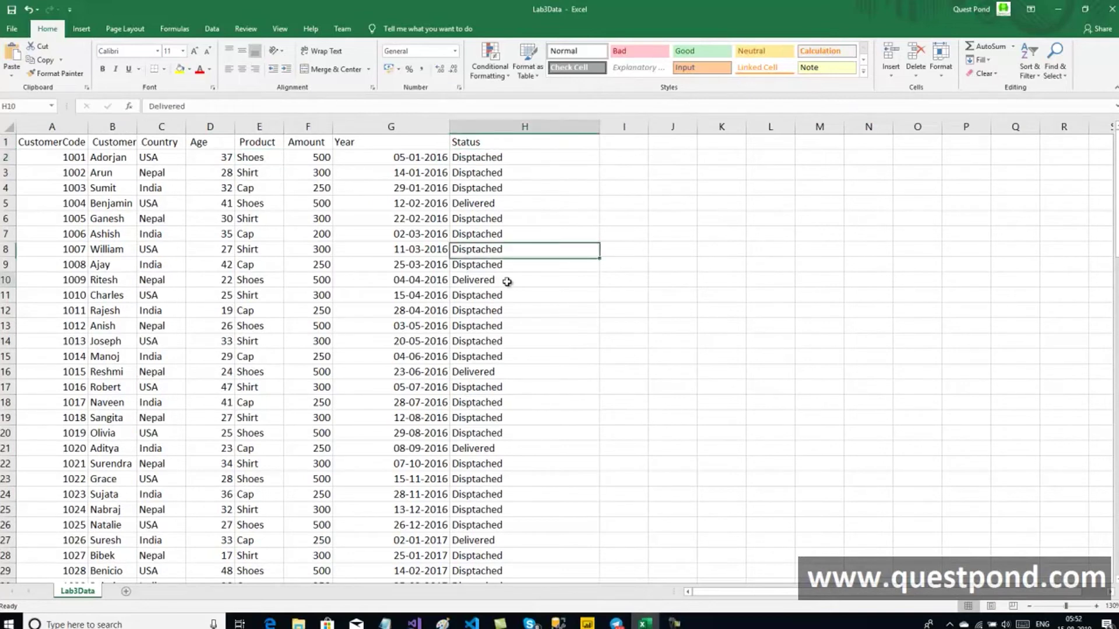
{"action": "scroll", "coordinate": [507, 281], "scroll_direction": "down", "scroll_amount": 16}
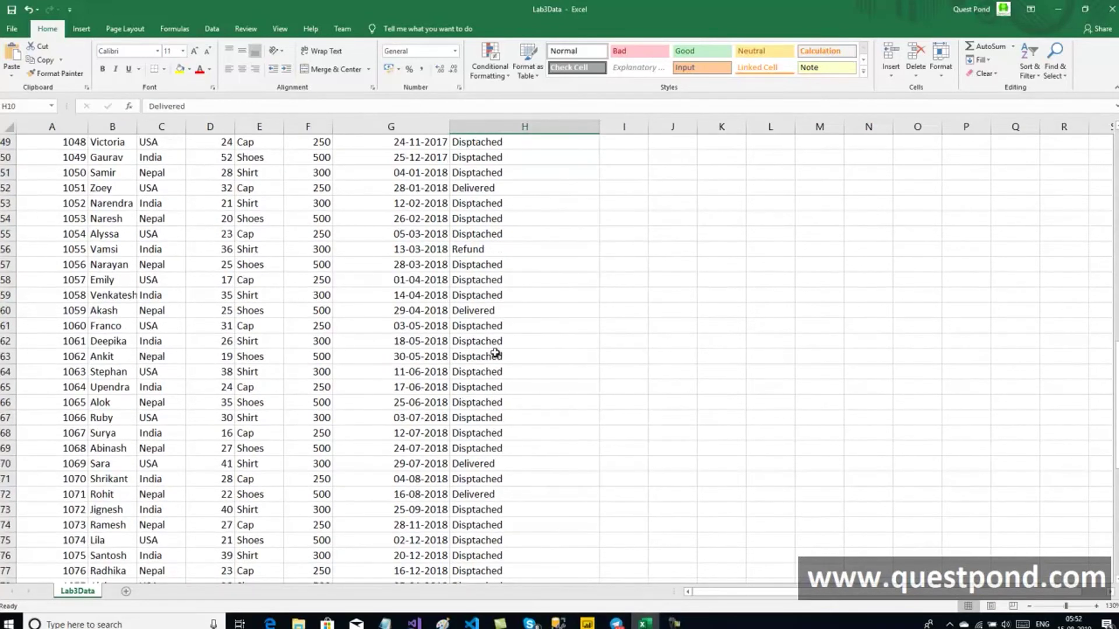
{"action": "left_click", "coordinate": [476, 251]}
{"action": "scroll", "coordinate": [504, 289], "scroll_direction": "up", "scroll_amount": 10}
{"action": "scroll", "coordinate": [505, 290], "scroll_direction": "up", "scroll_amount": 6}
{"action": "left_click", "coordinate": [484, 163]}
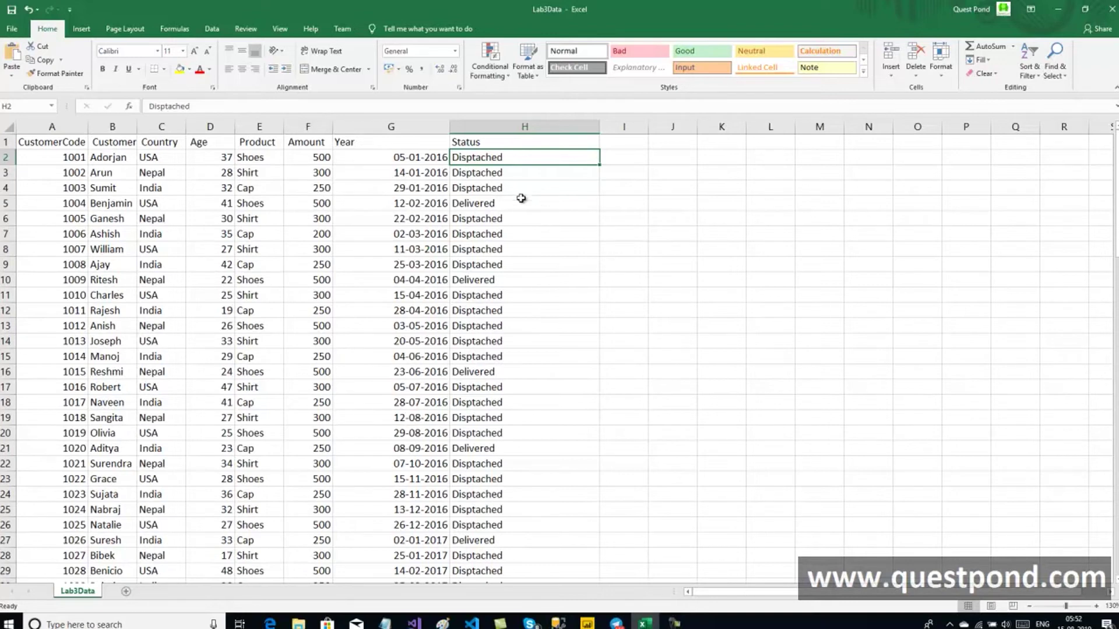
Switch to SQL Server Management Studio, review the PowerBI database's import tasks and highlight tblCustomer in the query.
{"action": "left_click", "coordinate": [550, 621]}
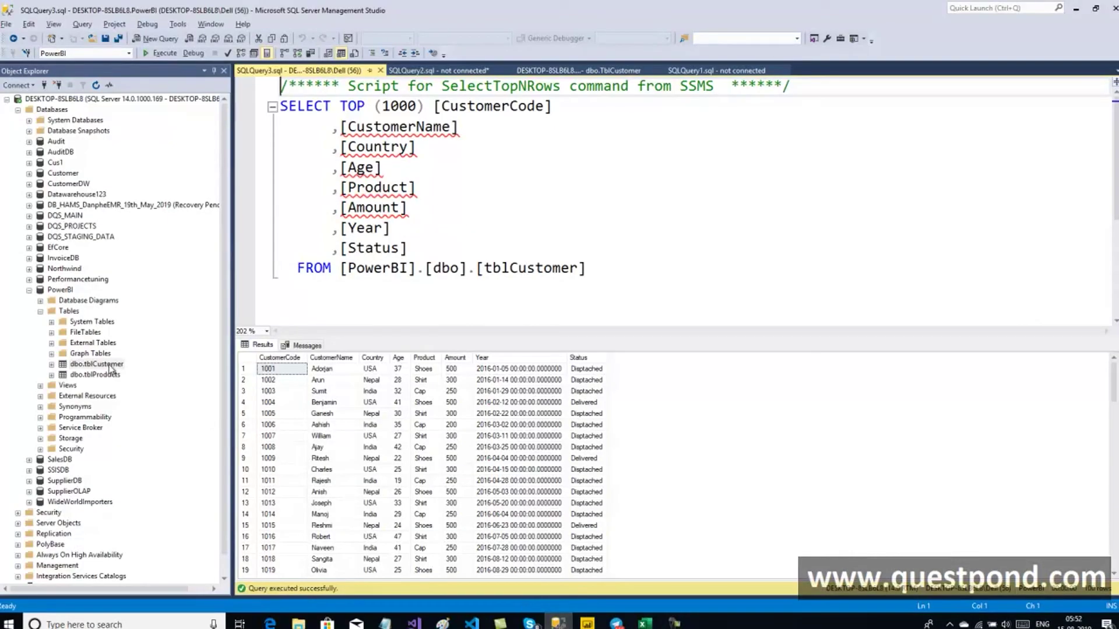
{"action": "right_click", "coordinate": [110, 367]}
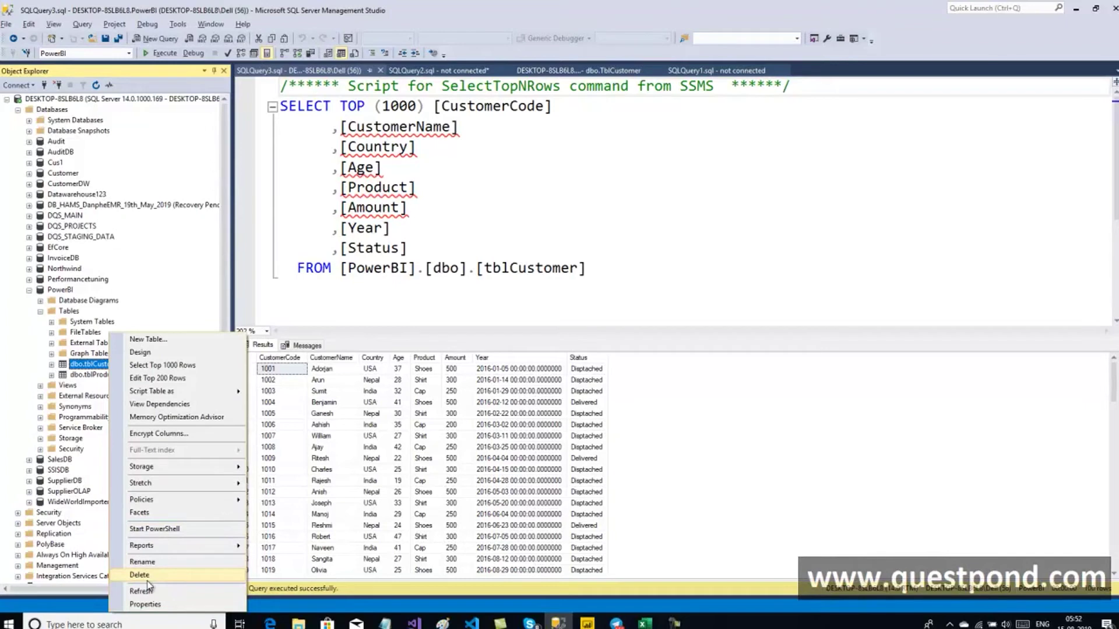
{"action": "right_click", "coordinate": [63, 291]}
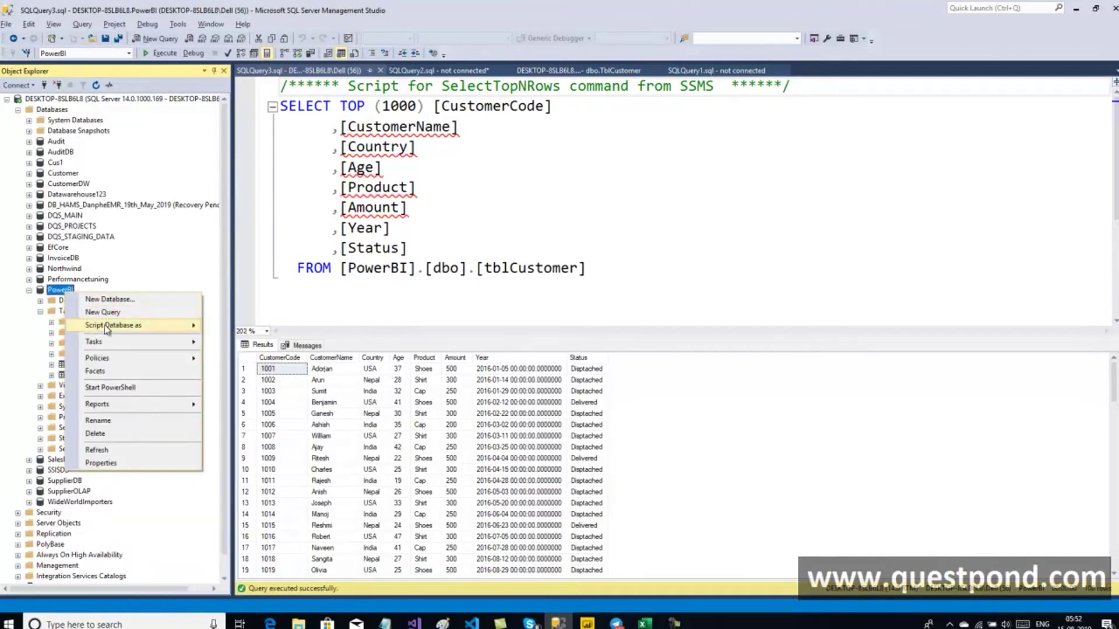
{"action": "mouse_move", "coordinate": [108, 342]}
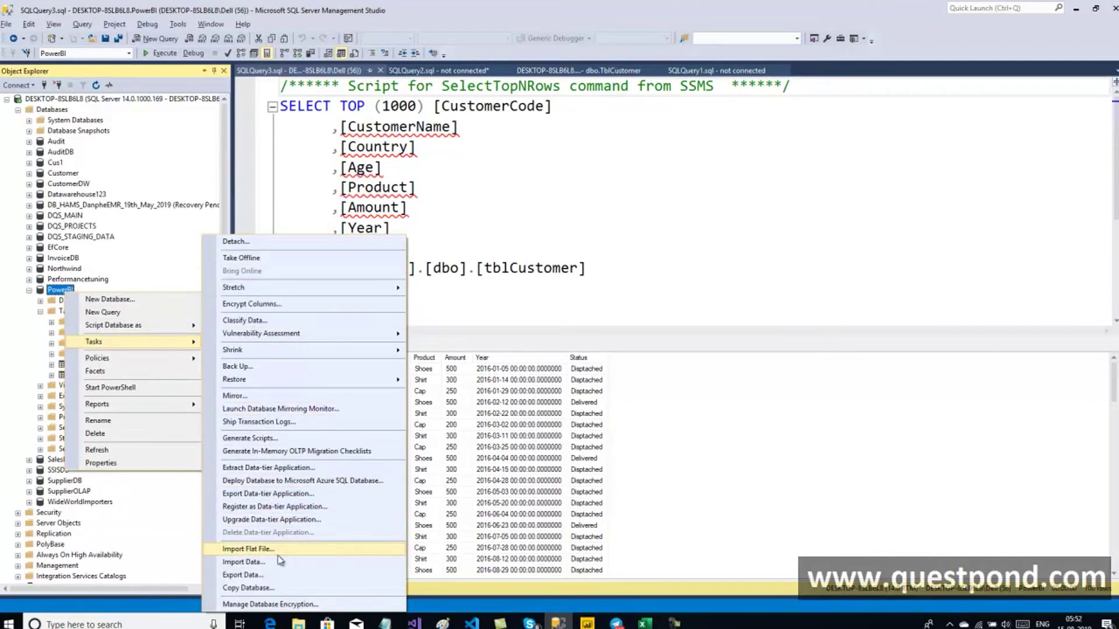
{"action": "left_click", "coordinate": [520, 210]}
{"action": "double_click", "coordinate": [526, 278]}
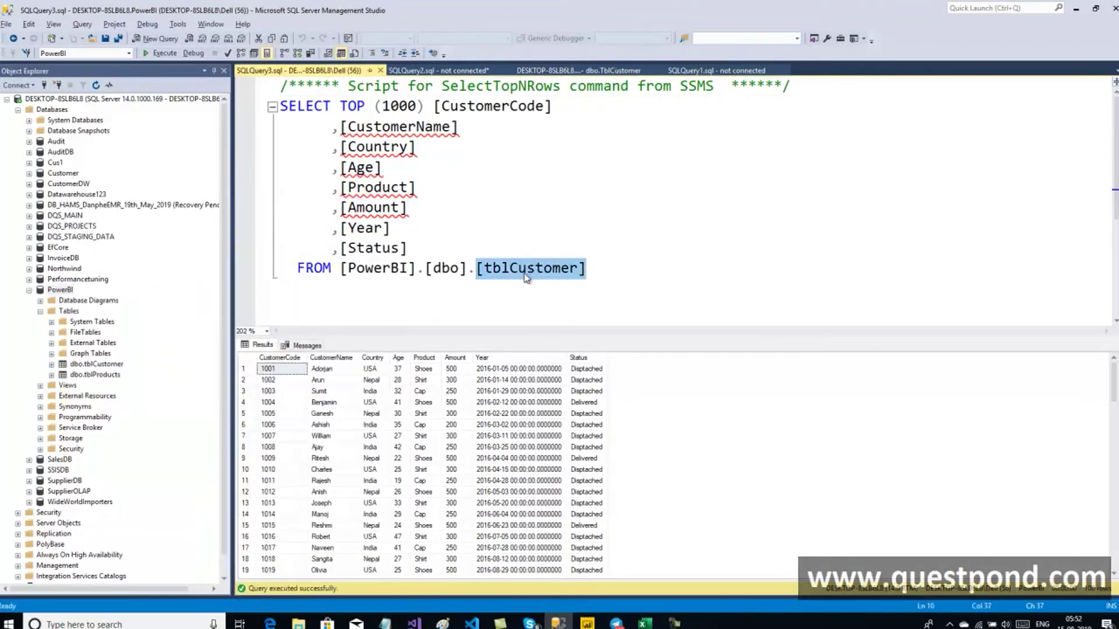
Switch to Power BI Desktop and review the model diagram, TblCustomer's delete option and the available data sources.
{"action": "left_click", "coordinate": [586, 622]}
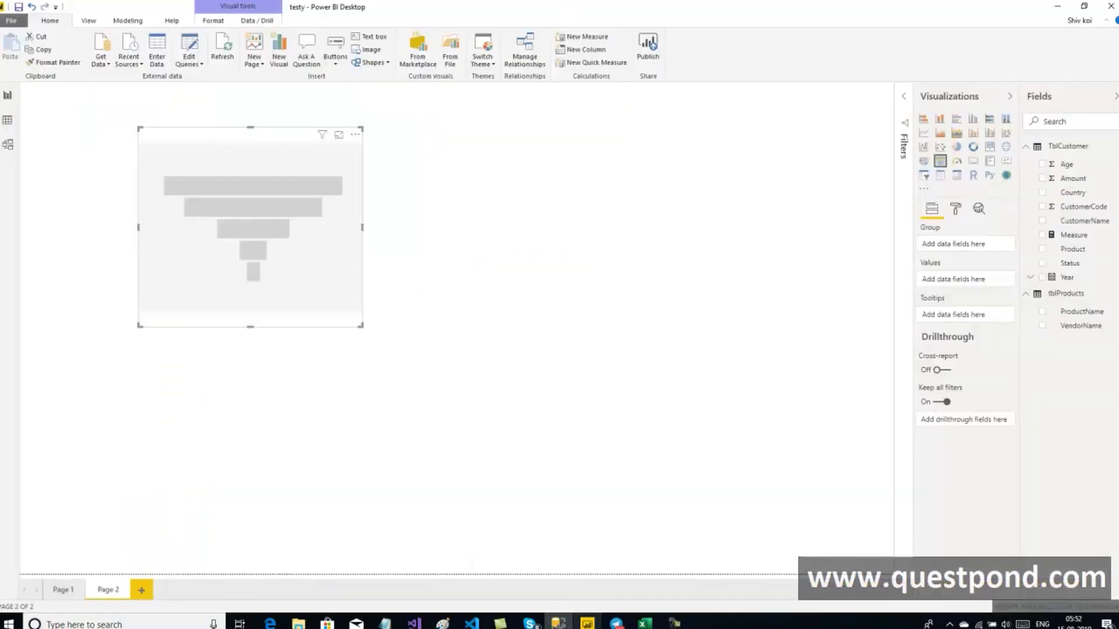
{"action": "left_click", "coordinate": [8, 144]}
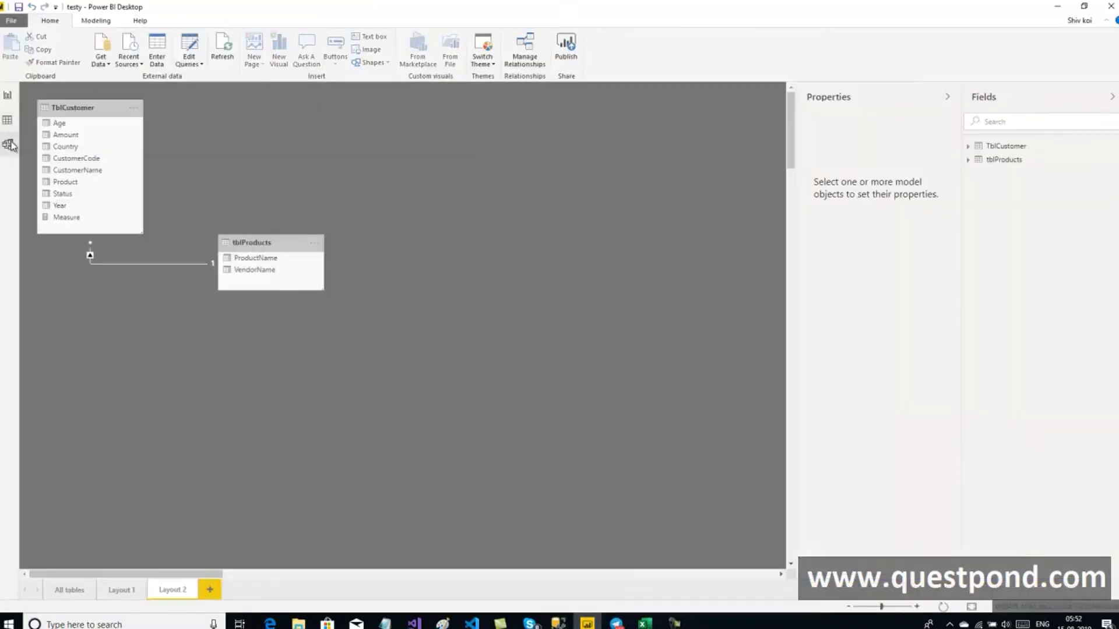
{"action": "right_click", "coordinate": [104, 112]}
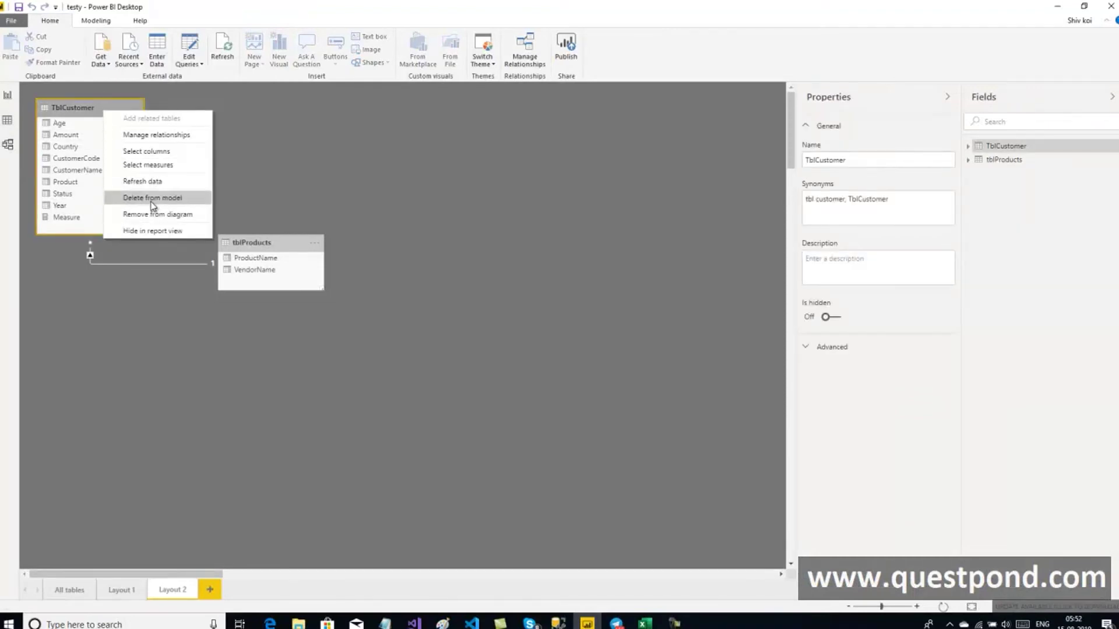
{"action": "left_click", "coordinate": [289, 124]}
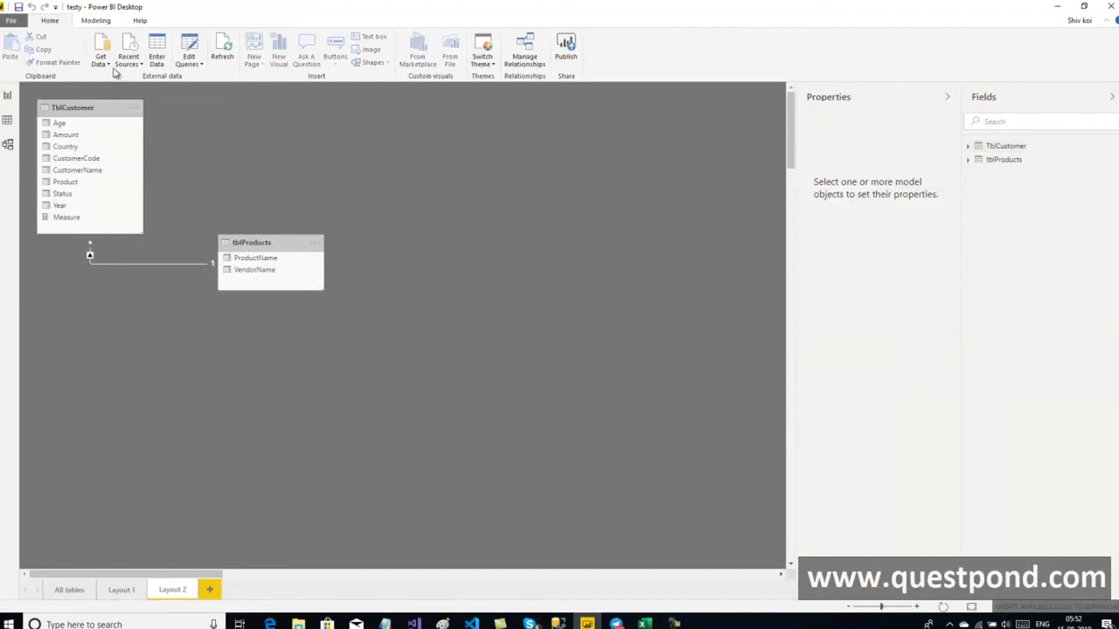
{"action": "left_click", "coordinate": [103, 65]}
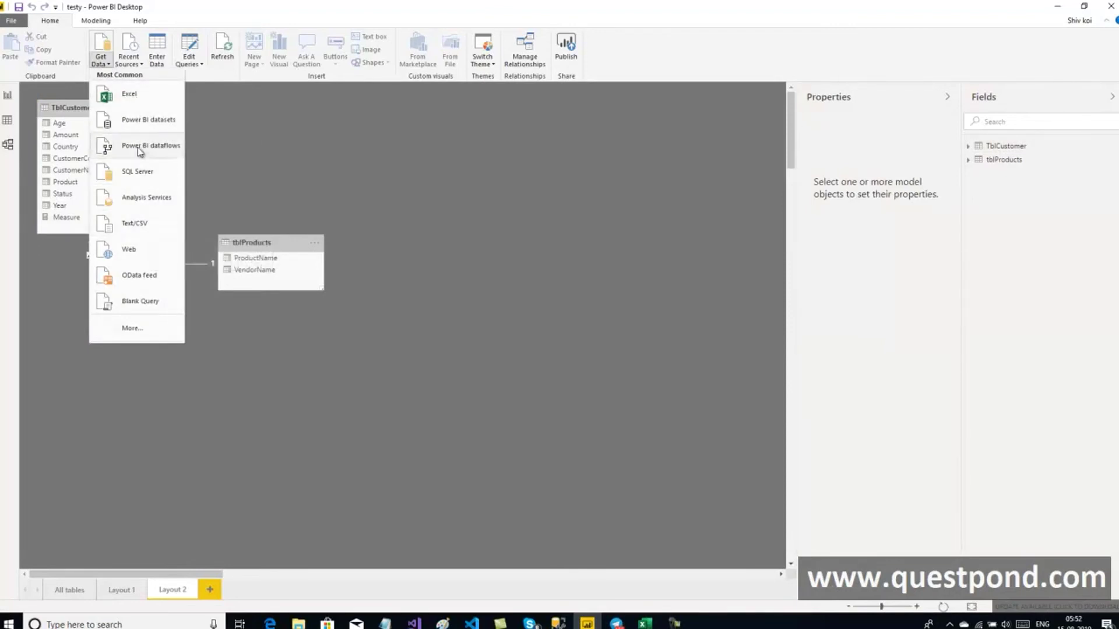
{"action": "left_click", "coordinate": [373, 181]}
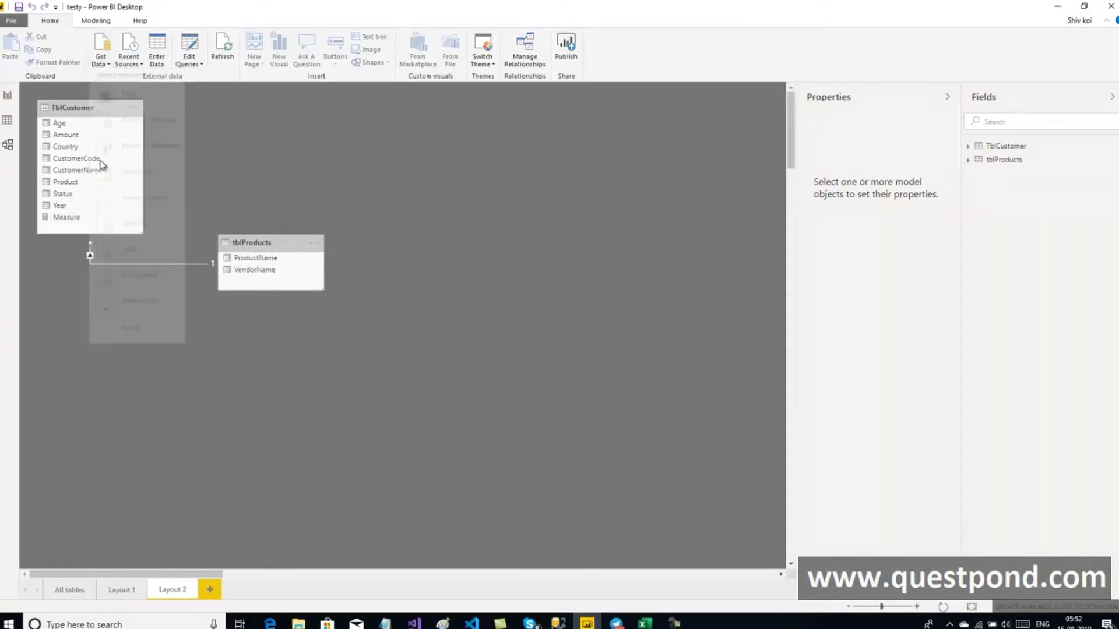
Show the TblCustomer data table and widen its Status and Amount columns.
{"action": "left_click", "coordinate": [7, 120]}
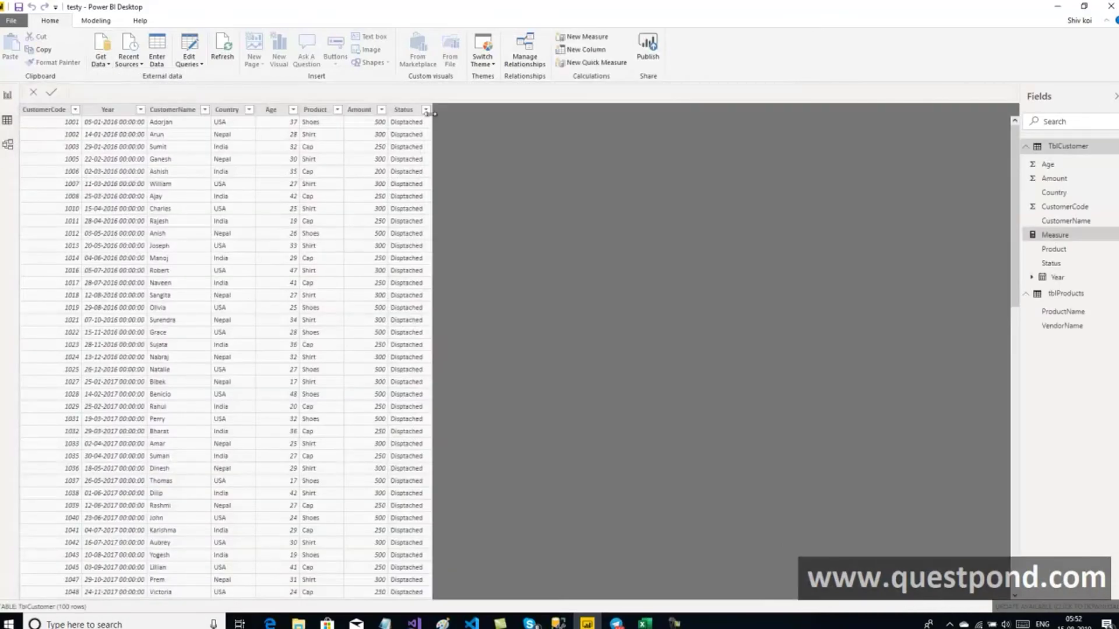
{"action": "left_click_drag", "start_coordinate": [432, 110], "coordinate": [463, 114]}
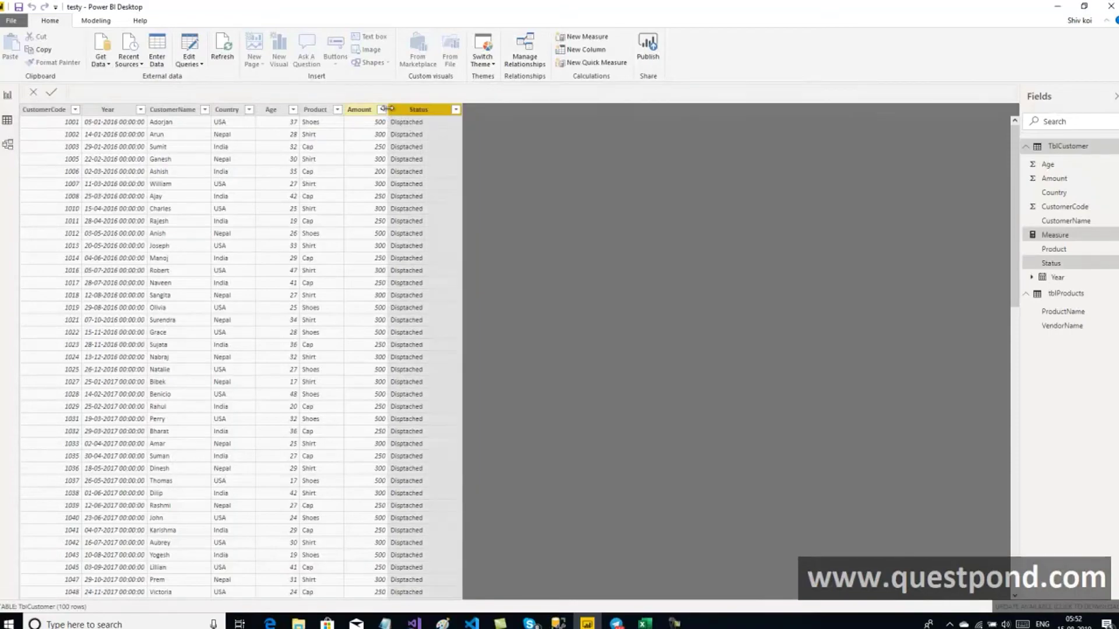
{"action": "left_click_drag", "start_coordinate": [387, 109], "coordinate": [402, 110]}
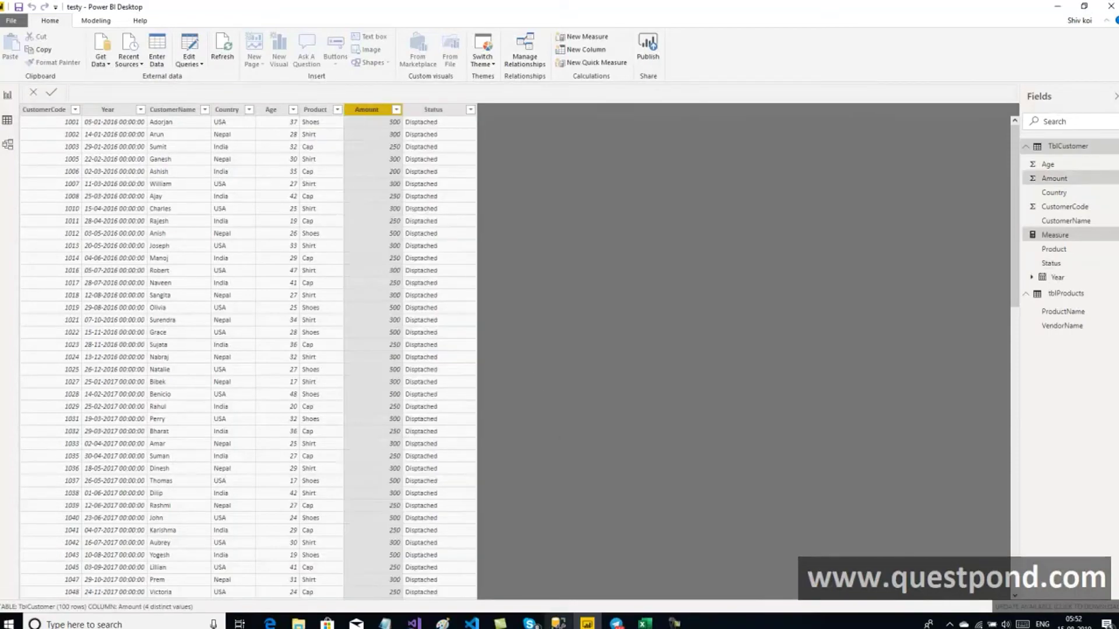
Check the tblProducts table in SQL Server Management Studio, and compare it with Power BI's model diagram and customer data.
{"action": "left_click", "coordinate": [558, 622]}
{"action": "left_click", "coordinate": [94, 376]}
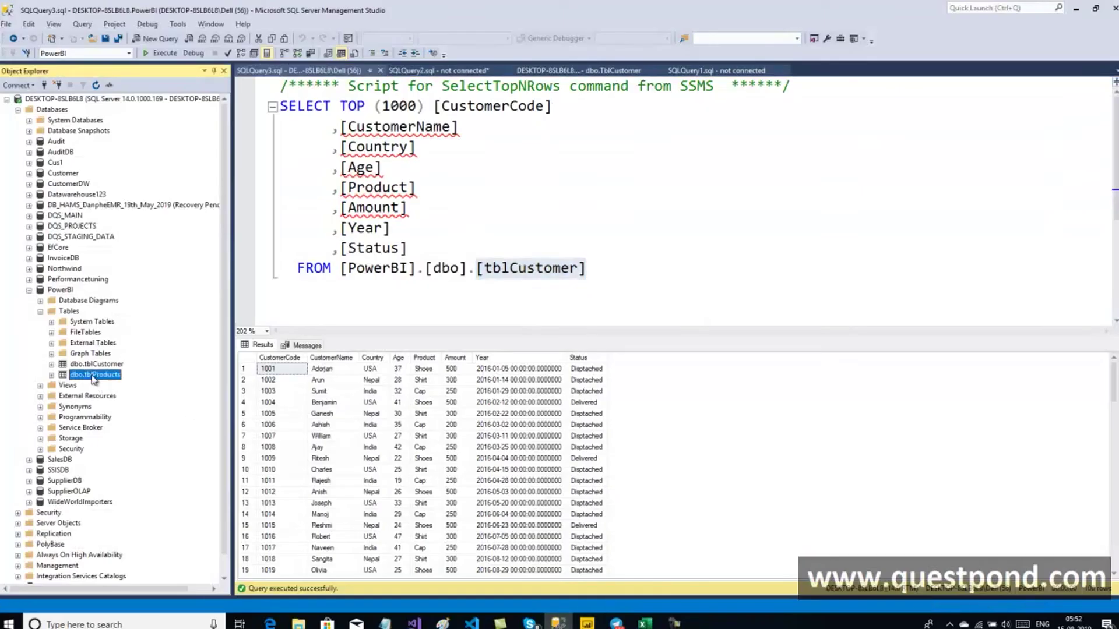
{"action": "left_click", "coordinate": [587, 621]}
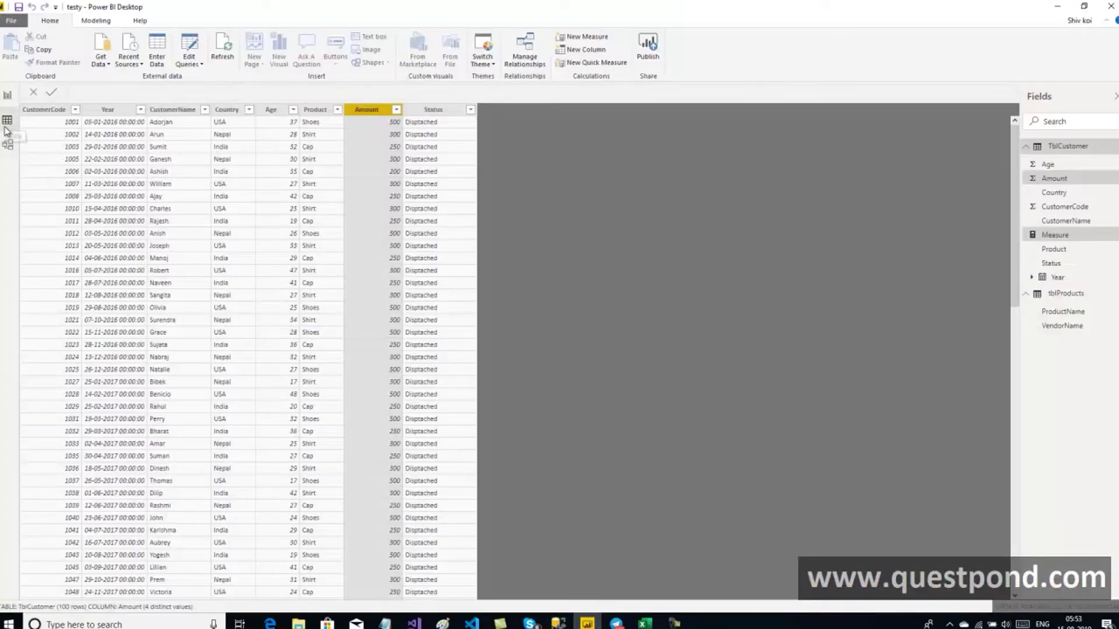
{"action": "left_click", "coordinate": [7, 145]}
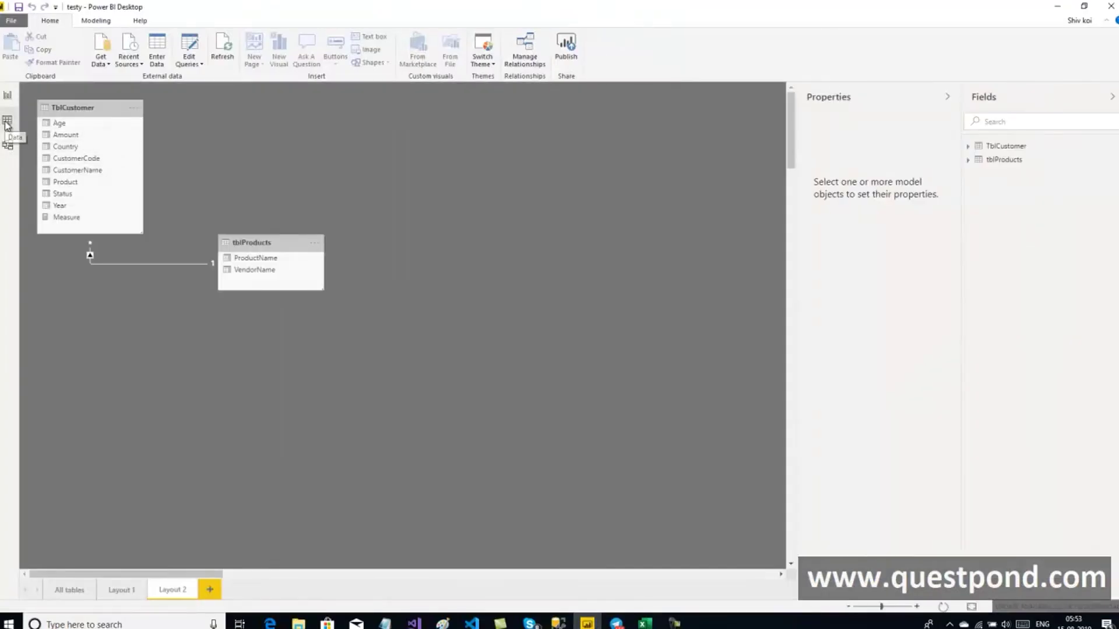
{"action": "left_click", "coordinate": [7, 122]}
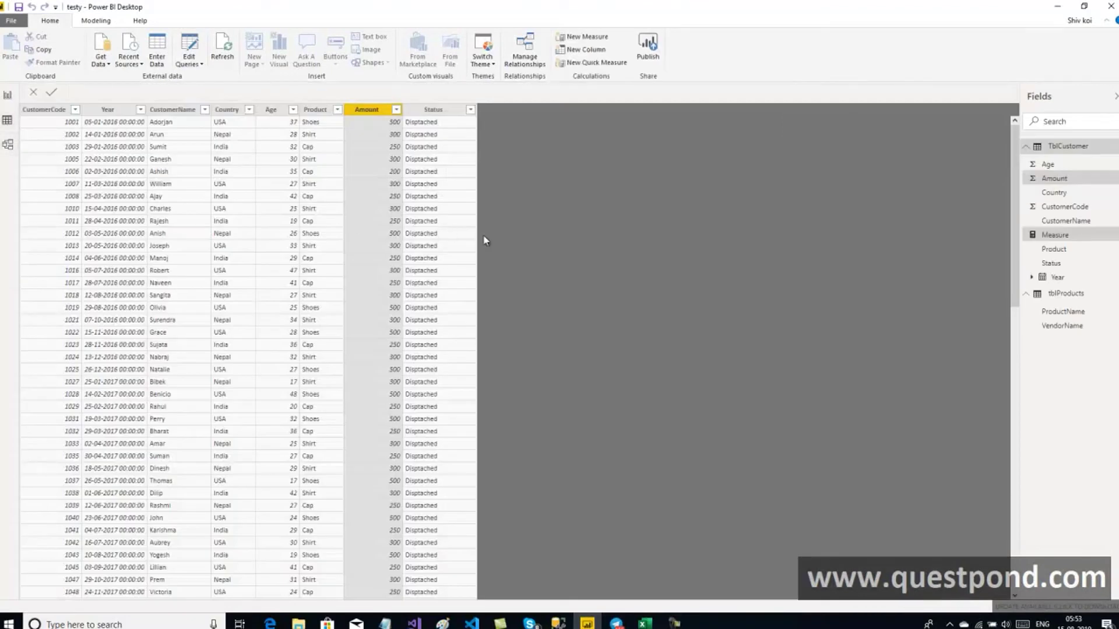
{"action": "left_click", "coordinate": [425, 233]}
Shift the empty funnel on Page 2 slightly and give it Amount as values and Status as group.
{"action": "left_click", "coordinate": [9, 96]}
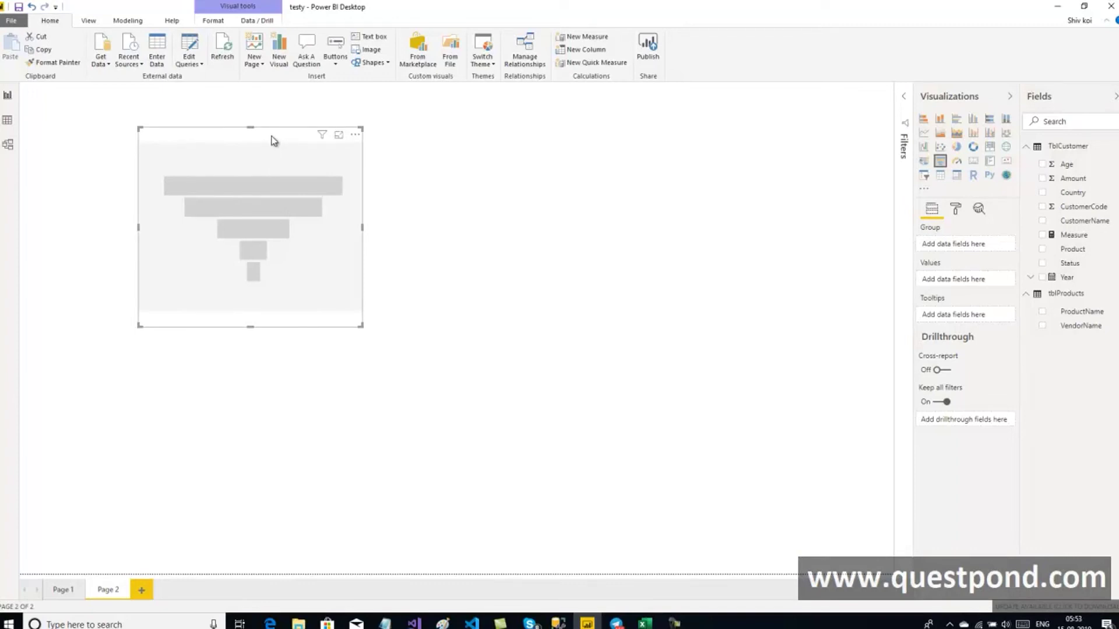
{"action": "left_click_drag", "start_coordinate": [272, 140], "coordinate": [289, 154]}
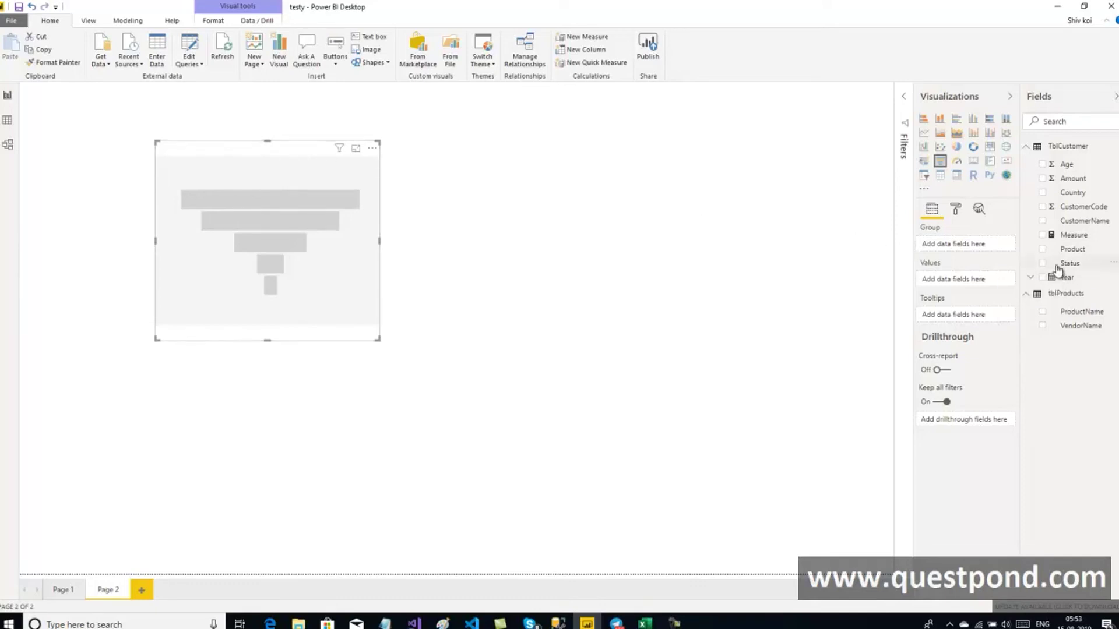
{"action": "left_click", "coordinate": [1043, 180]}
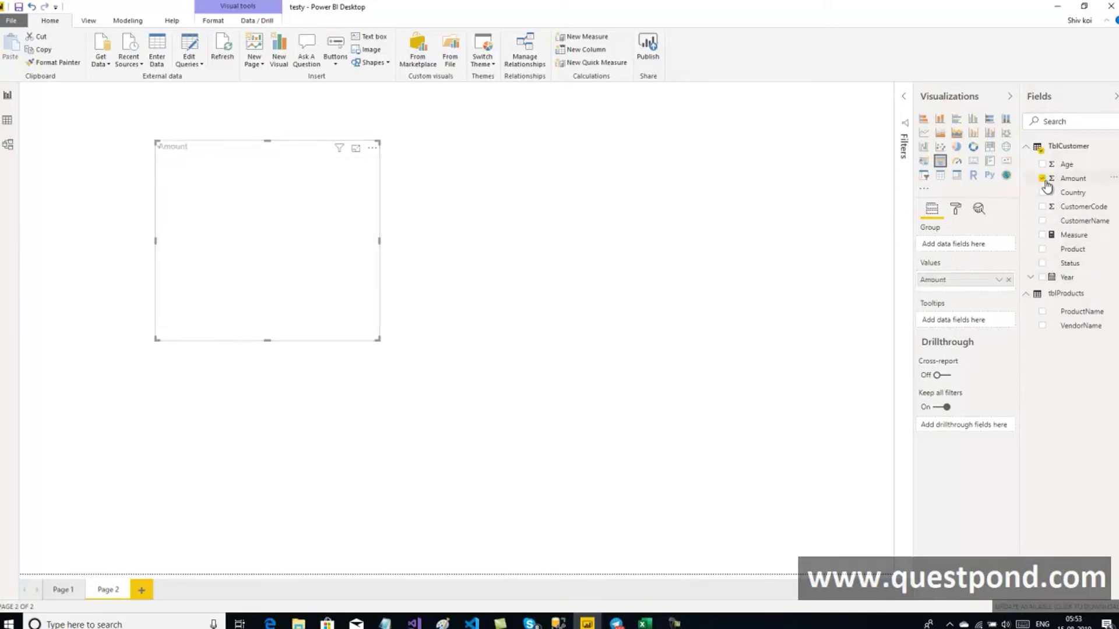
{"action": "left_click", "coordinate": [1043, 264]}
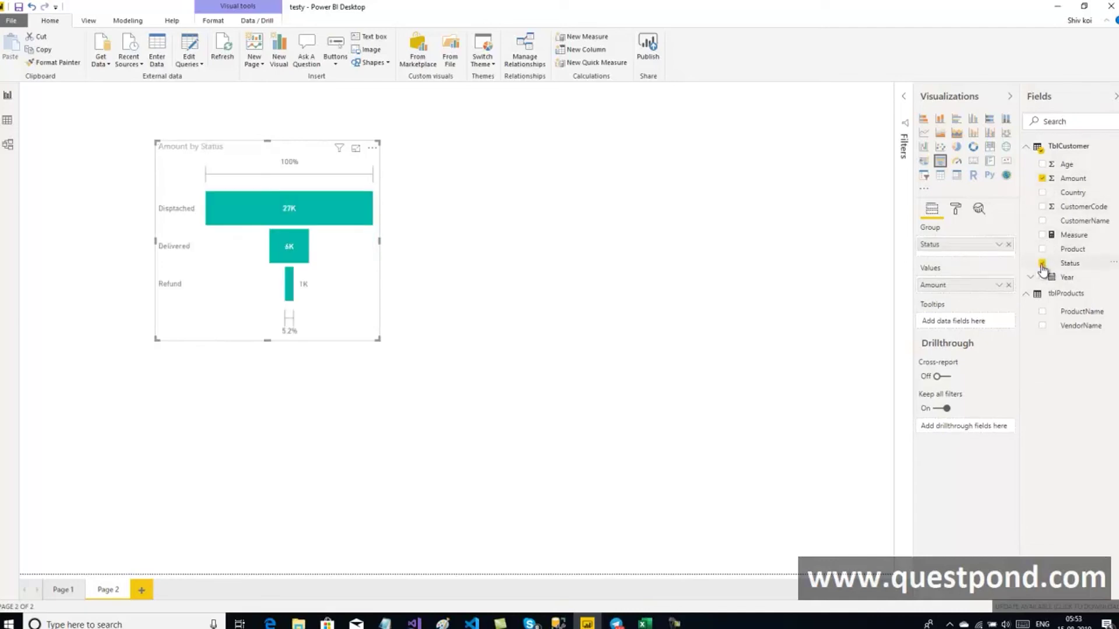
Enlarge the Amount by Status funnel chart and deselect it.
{"action": "left_click", "coordinate": [667, 277]}
{"action": "left_click", "coordinate": [356, 308]}
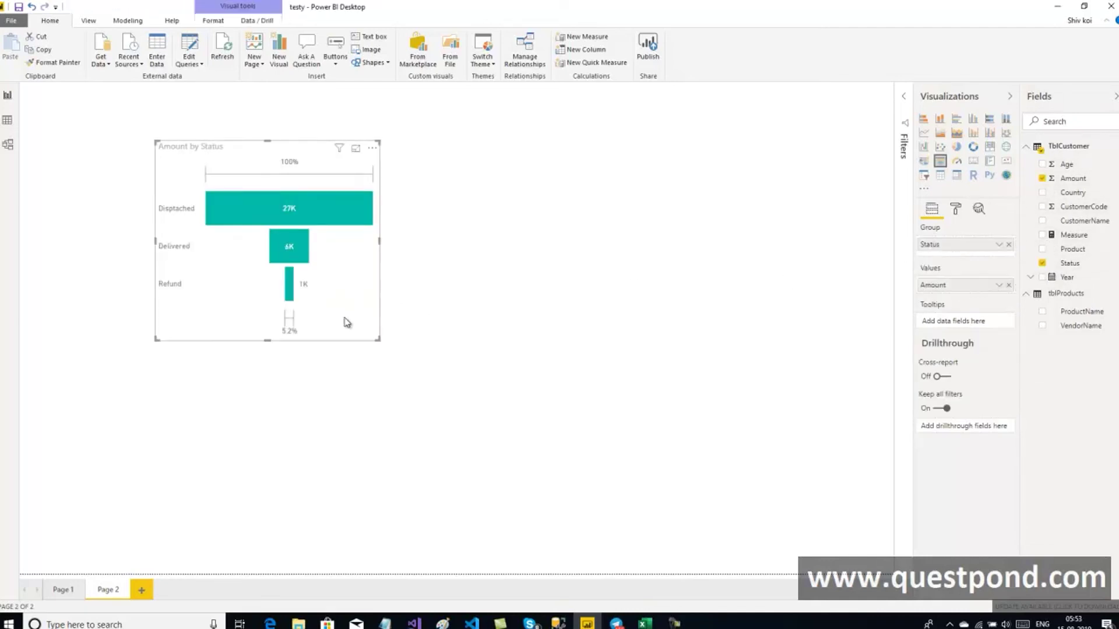
{"action": "left_click_drag", "start_coordinate": [377, 339], "coordinate": [475, 370]}
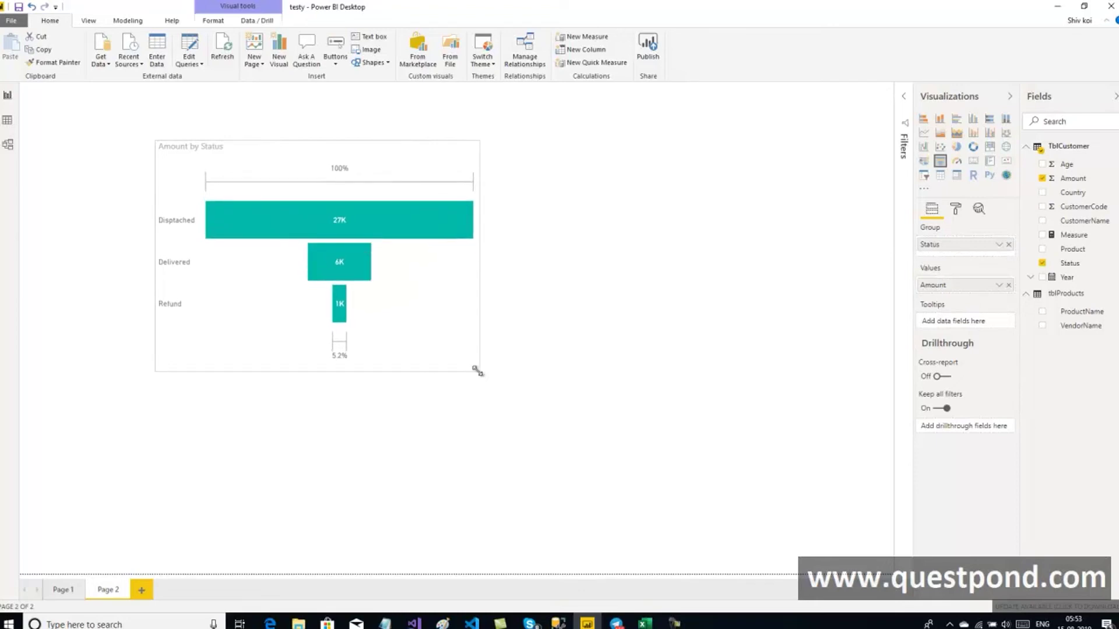
{"action": "left_click", "coordinate": [548, 333]}
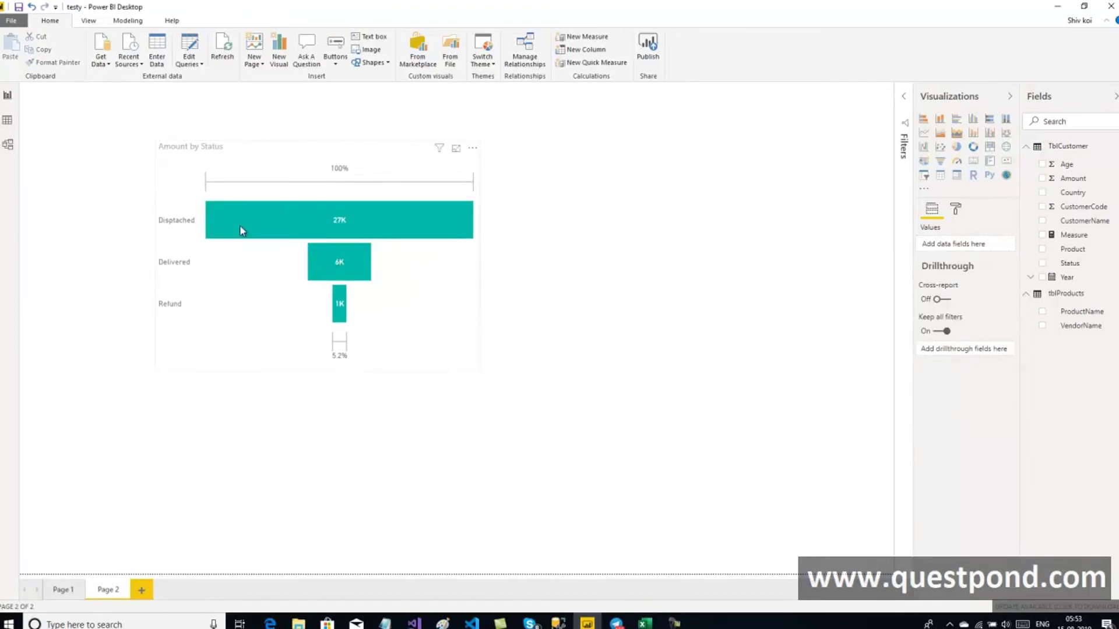
Examine the amount and percentage details of the funnel's Disptached, Delivered and Refund bars.
{"action": "mouse_move", "coordinate": [253, 228]}
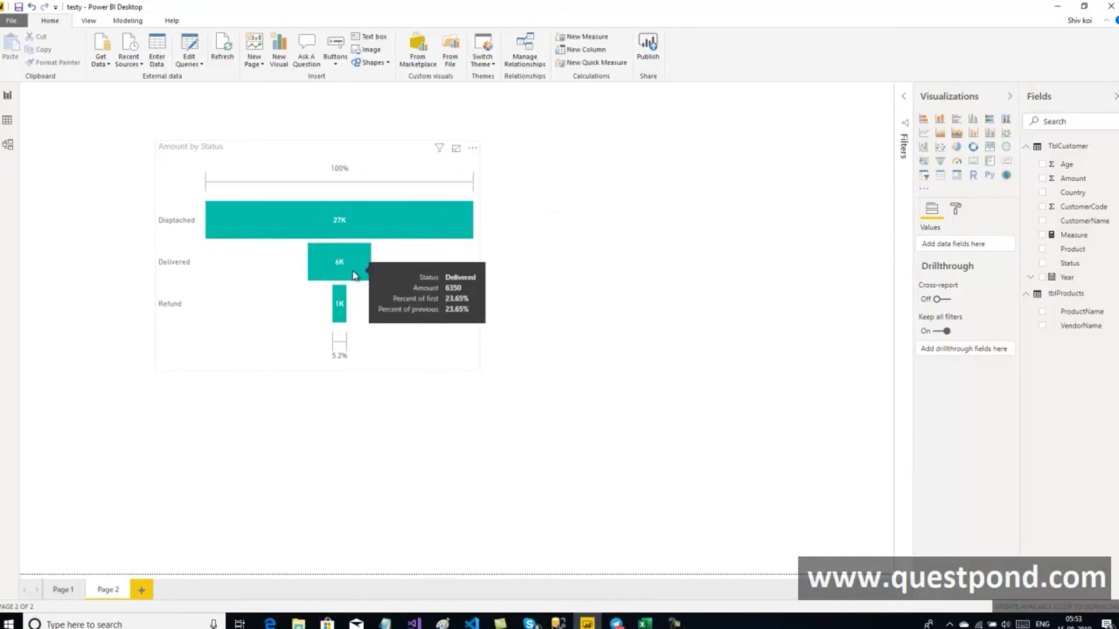
{"action": "mouse_move", "coordinate": [335, 305]}
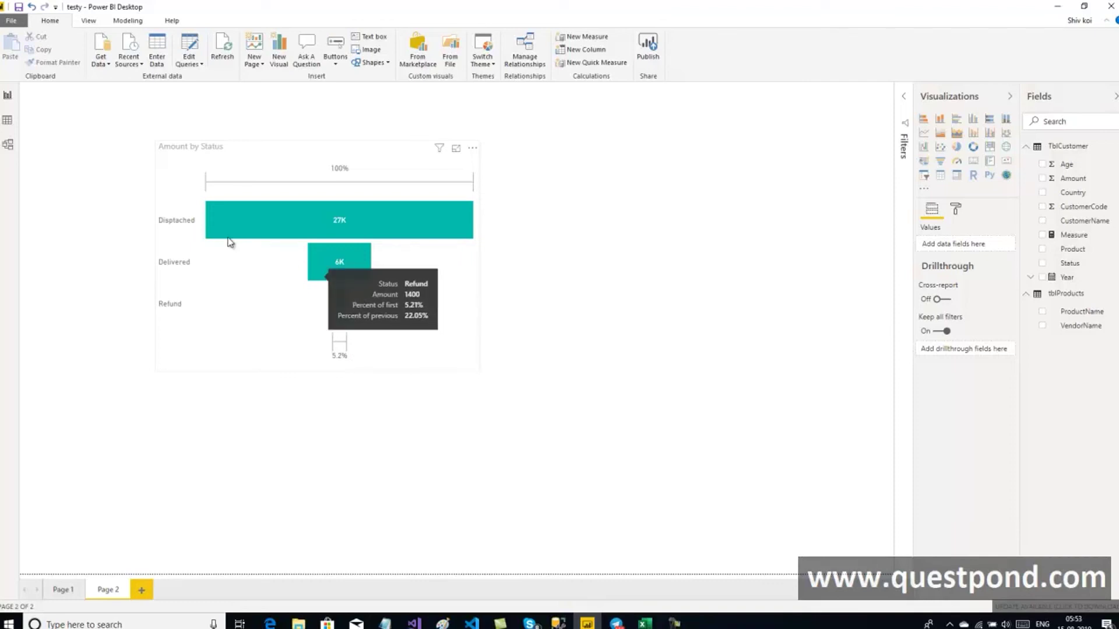
{"action": "mouse_move", "coordinate": [208, 230]}
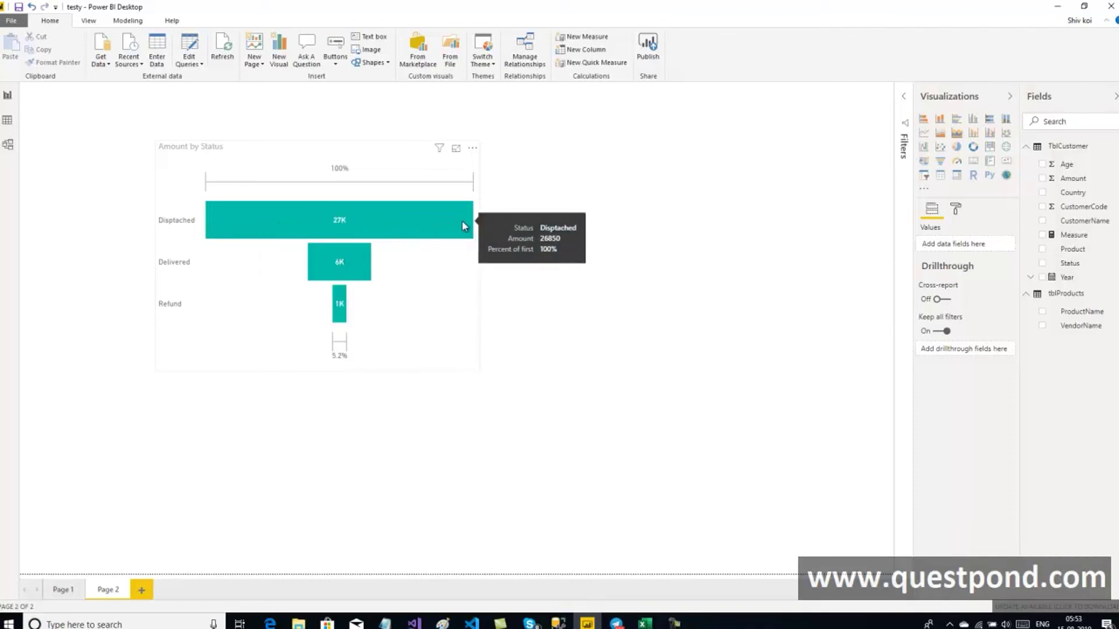
{"action": "mouse_move", "coordinate": [354, 265]}
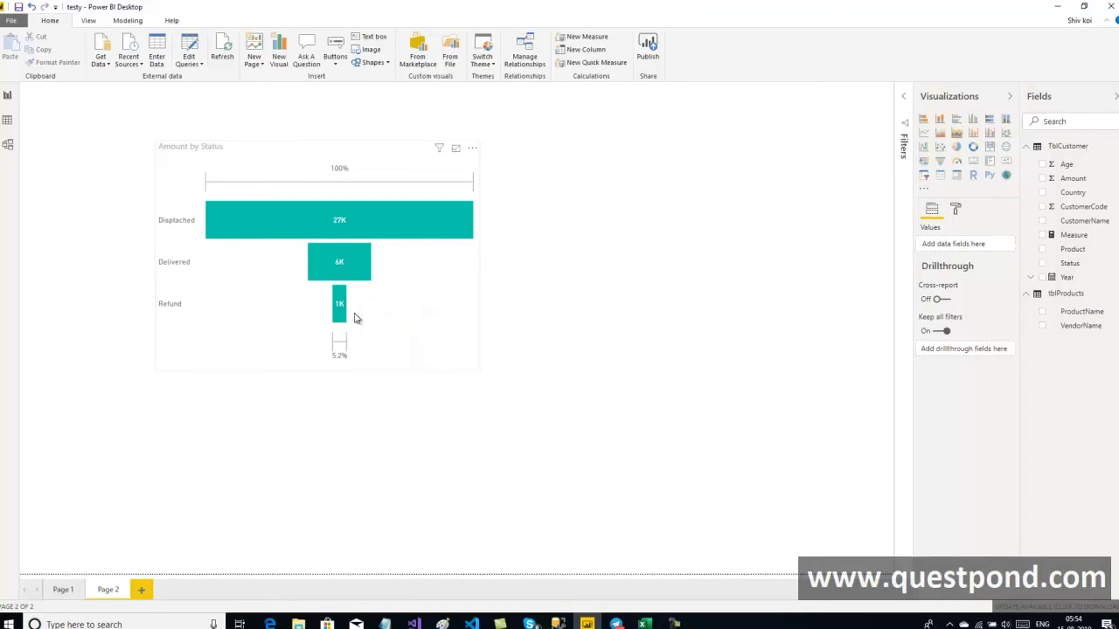
Create a new measure in TblCustomer that counts the Status column with COUNT(TblCustomer[Status]).
{"action": "left_click", "coordinate": [461, 290]}
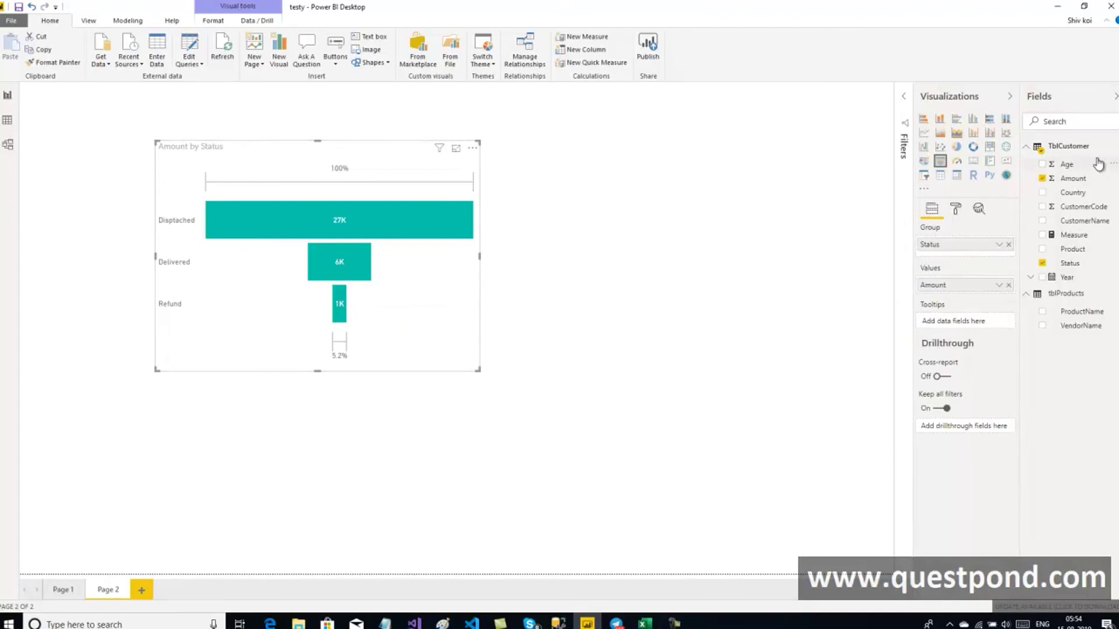
{"action": "left_click", "coordinate": [1082, 147]}
{"action": "right_click", "coordinate": [1072, 147]}
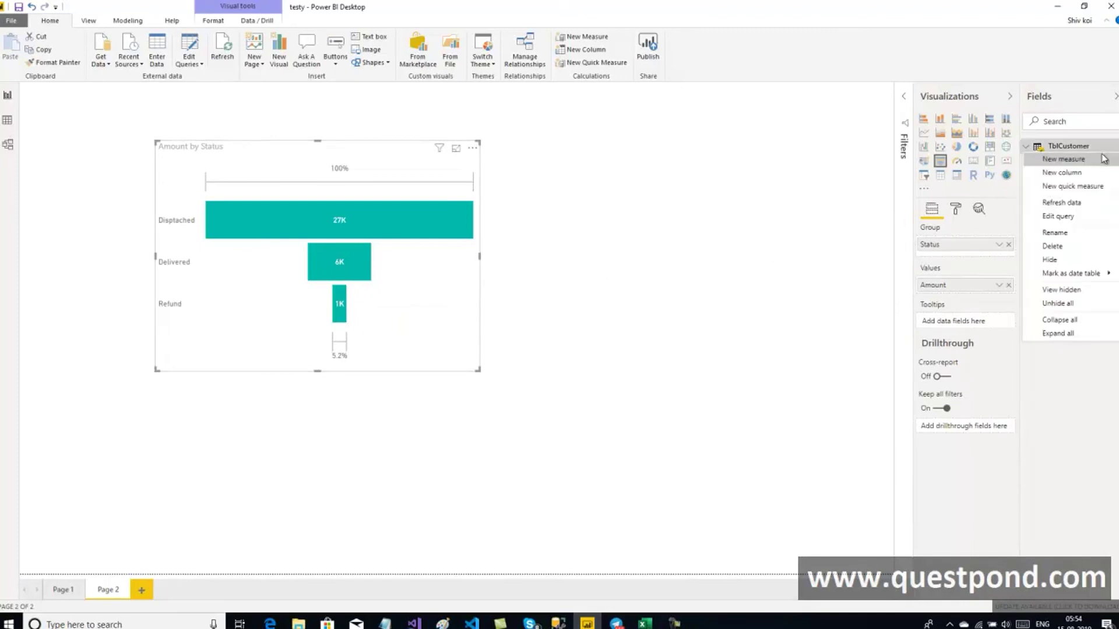
{"action": "key", "text": "Escape"}
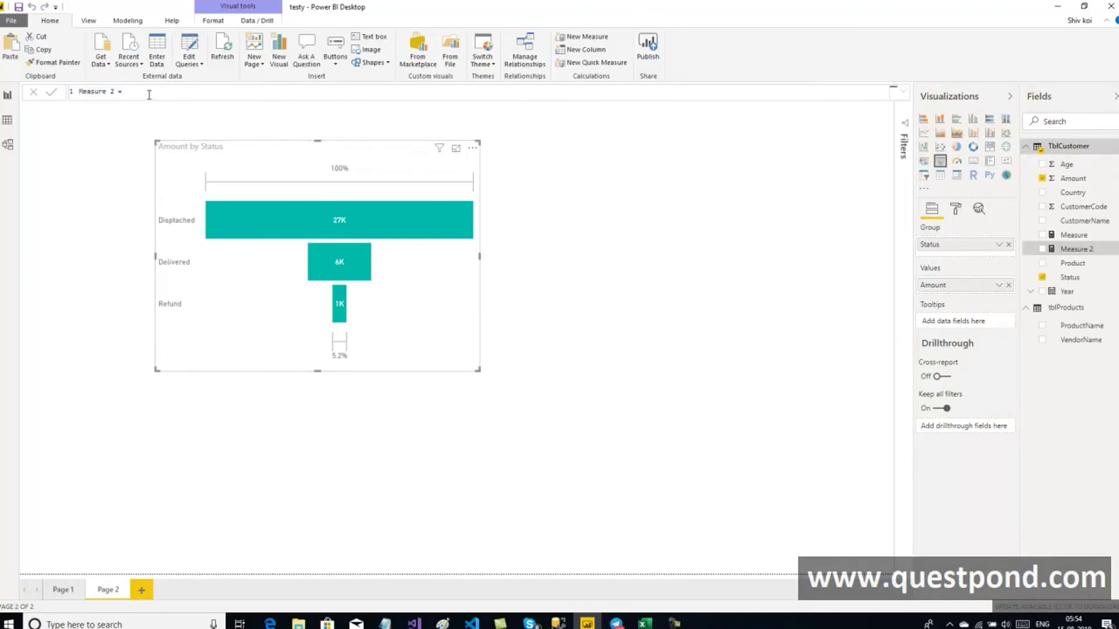
{"action": "type", "text": "count"}
{"action": "key", "text": "Tab"}
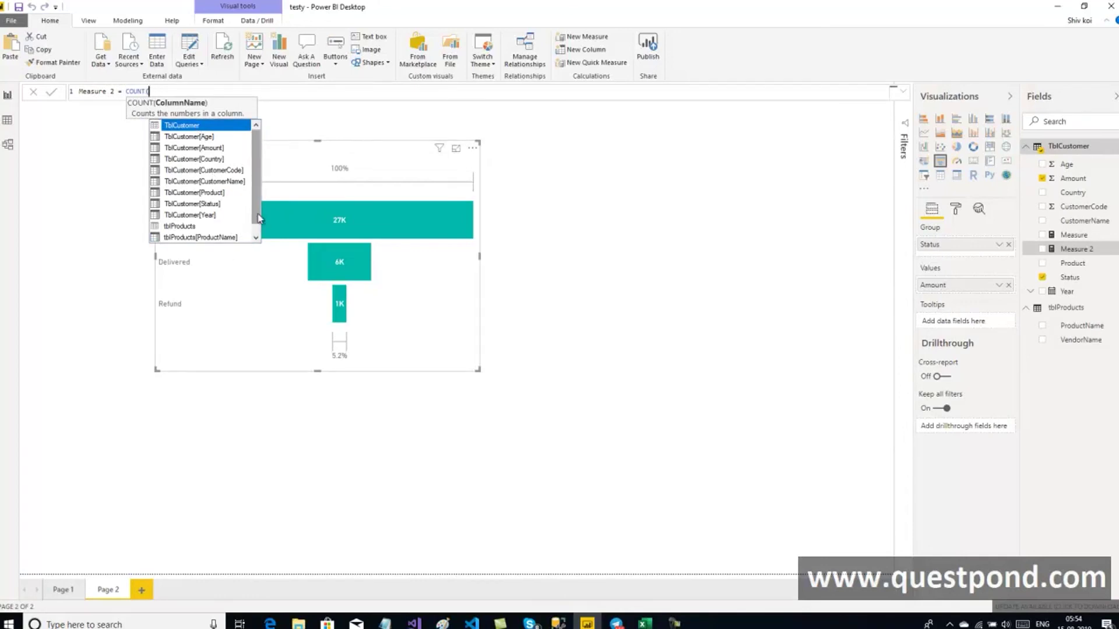
{"action": "scroll", "coordinate": [258, 229], "scroll_direction": "down", "scroll_amount": 1}
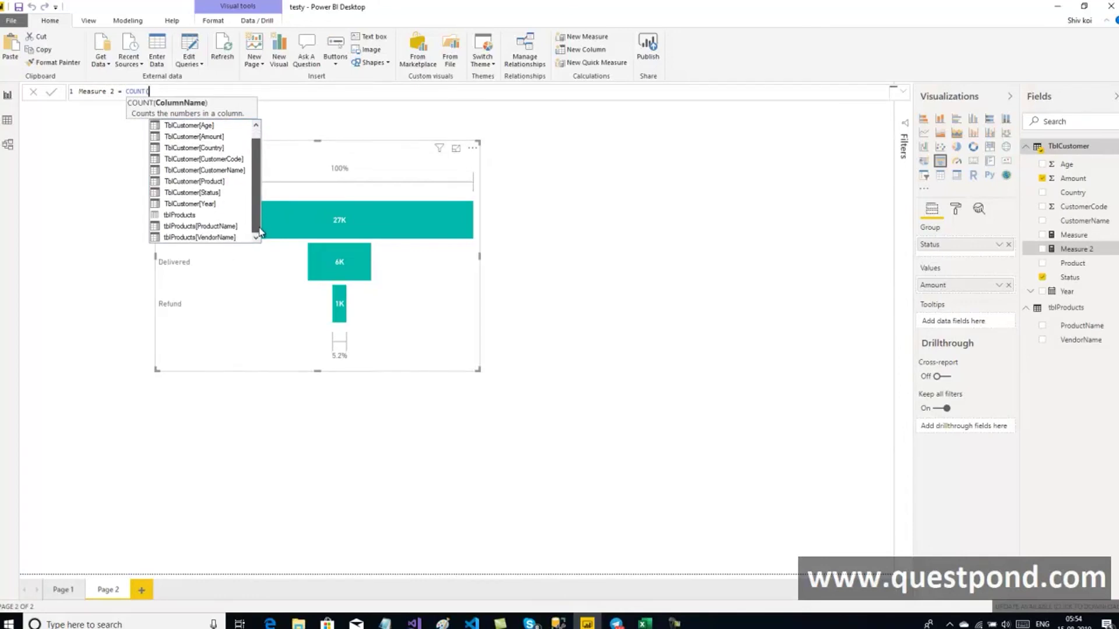
{"action": "left_click", "coordinate": [226, 194]}
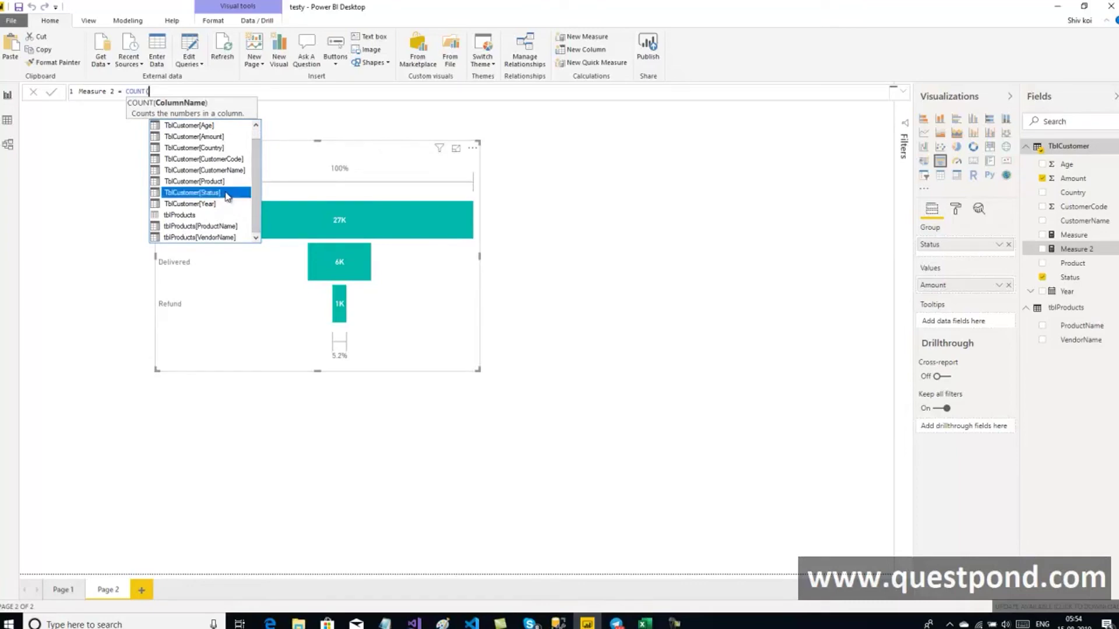
{"action": "double_click", "coordinate": [227, 196]}
{"action": "type", "text": ")"}
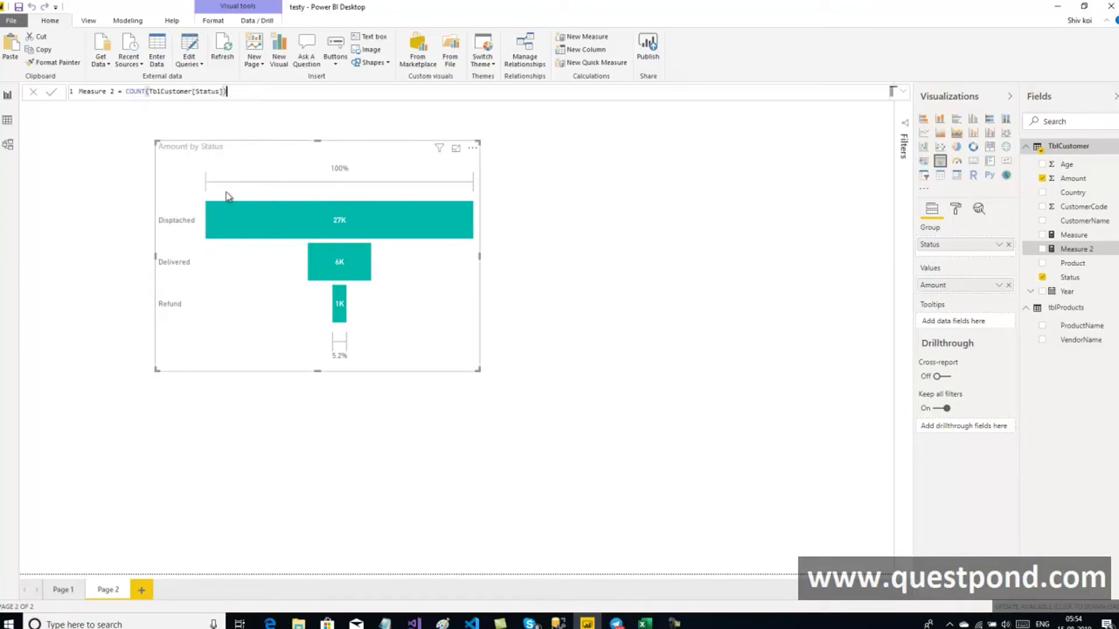
Name the new measure CountofStatus in its formula and commit it.
{"action": "left_click_drag", "start_coordinate": [118, 92], "coordinate": [69, 92]}
{"action": "type", "text": "Count"}
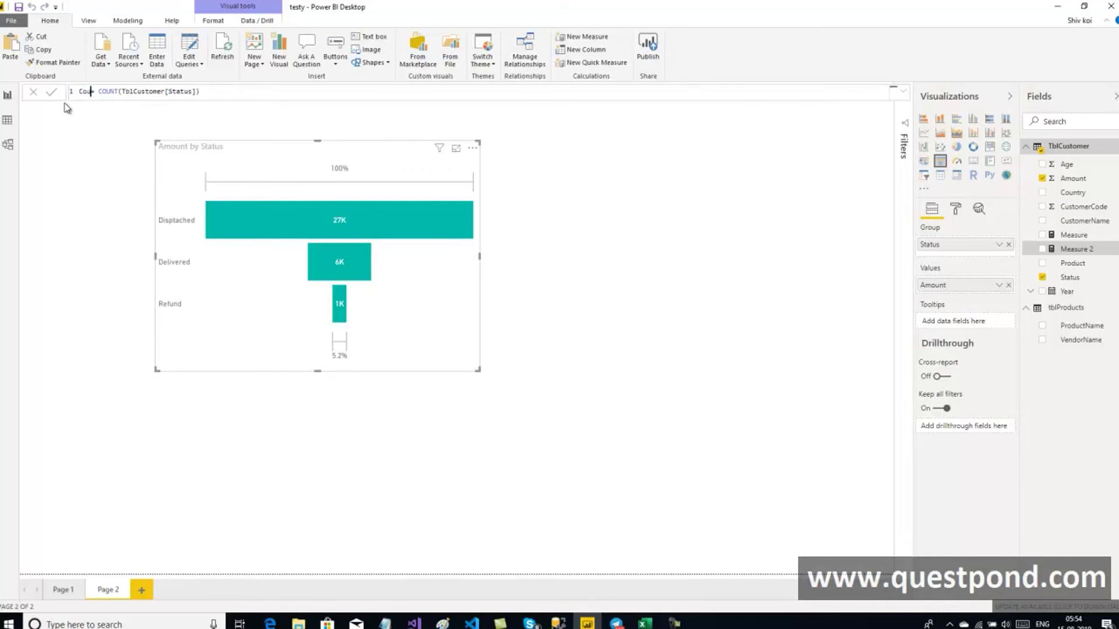
{"action": "type", "text": "ofStatus"}
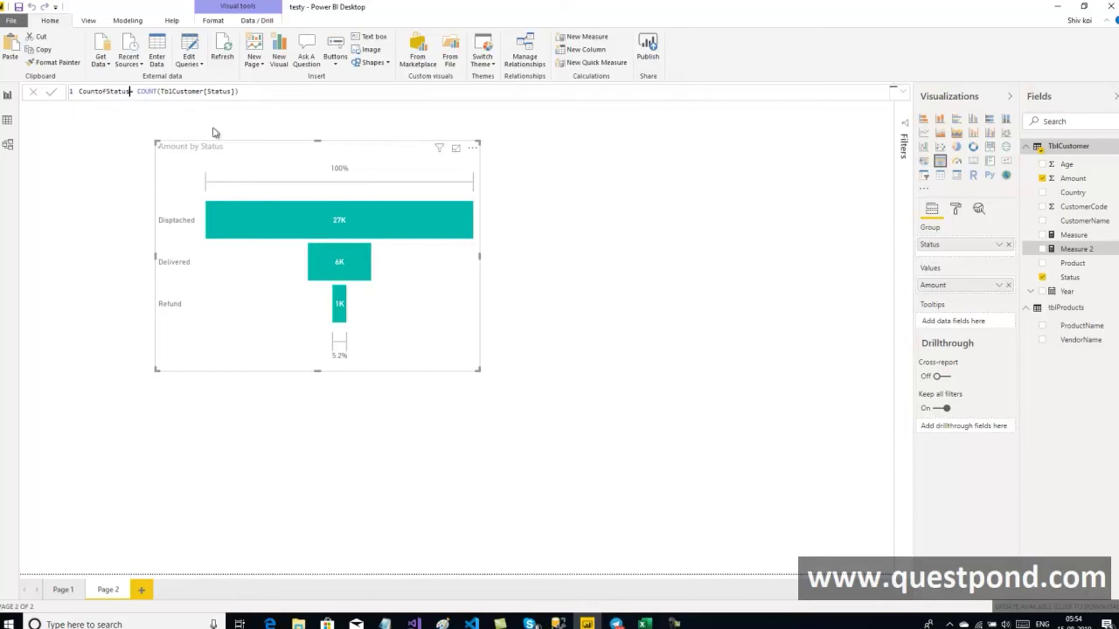
{"action": "key", "text": "Return"}
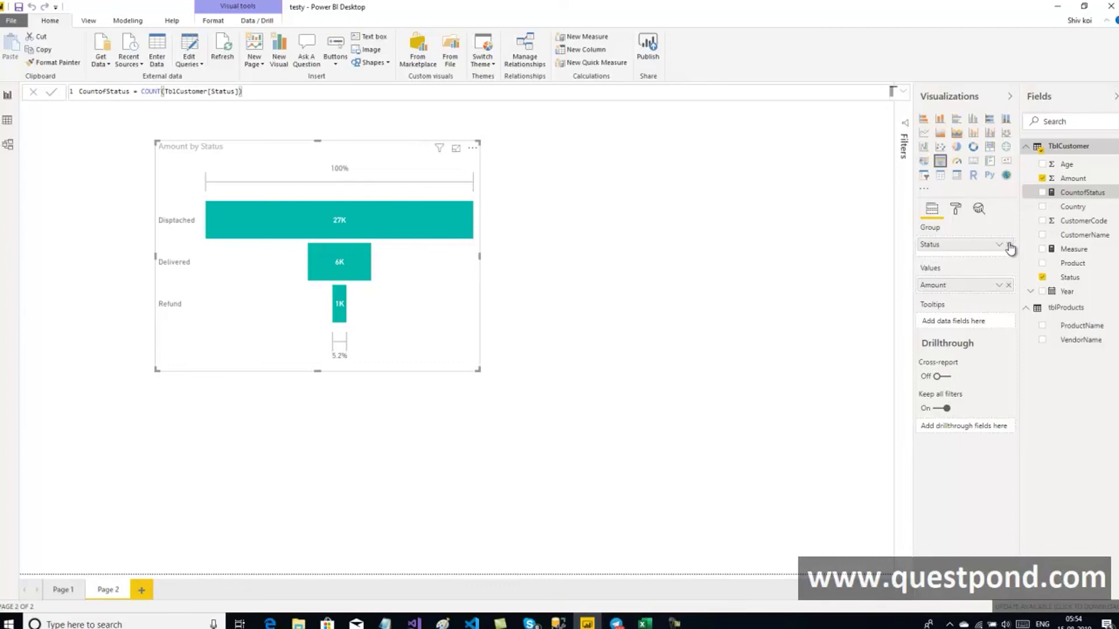
Replace the Amount by Status funnel on Page 2 with a new funnel using CountofStatus as values and Status as group.
{"action": "left_click", "coordinate": [1008, 244]}
{"action": "left_click", "coordinate": [1008, 285]}
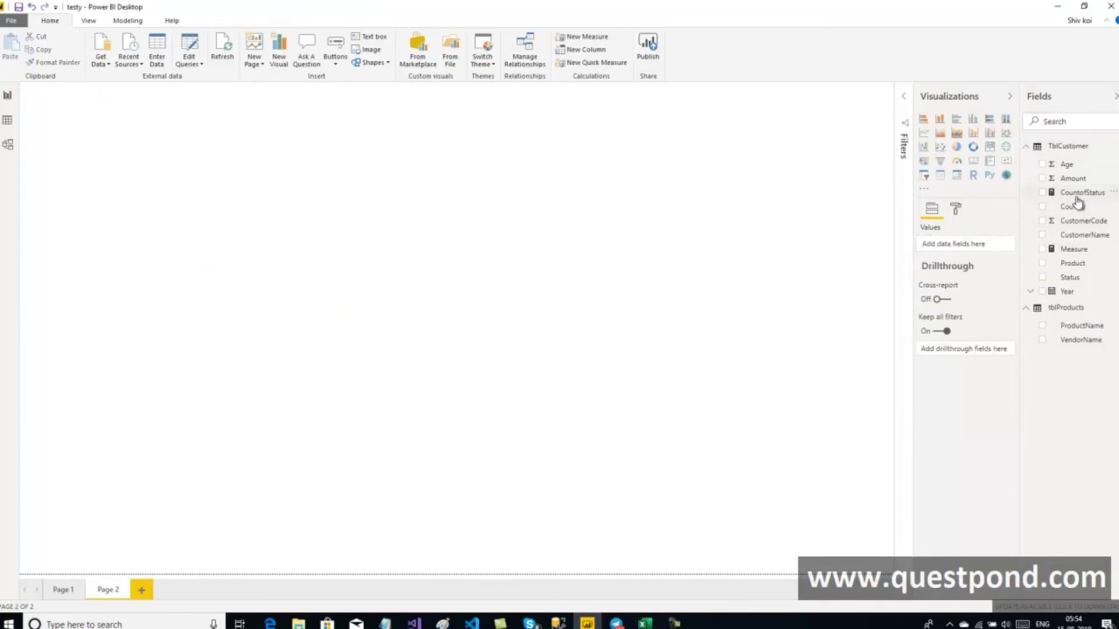
{"action": "left_click", "coordinate": [939, 161]}
{"action": "left_click_drag", "start_coordinate": [128, 111], "coordinate": [235, 170]}
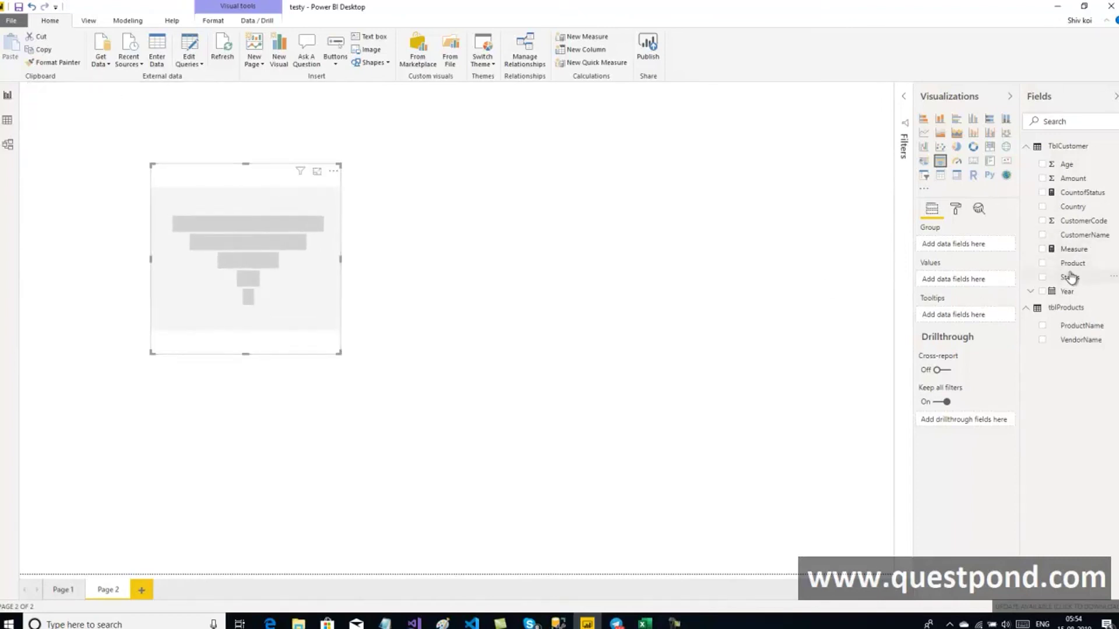
{"action": "left_click_drag", "start_coordinate": [1082, 193], "coordinate": [980, 279]}
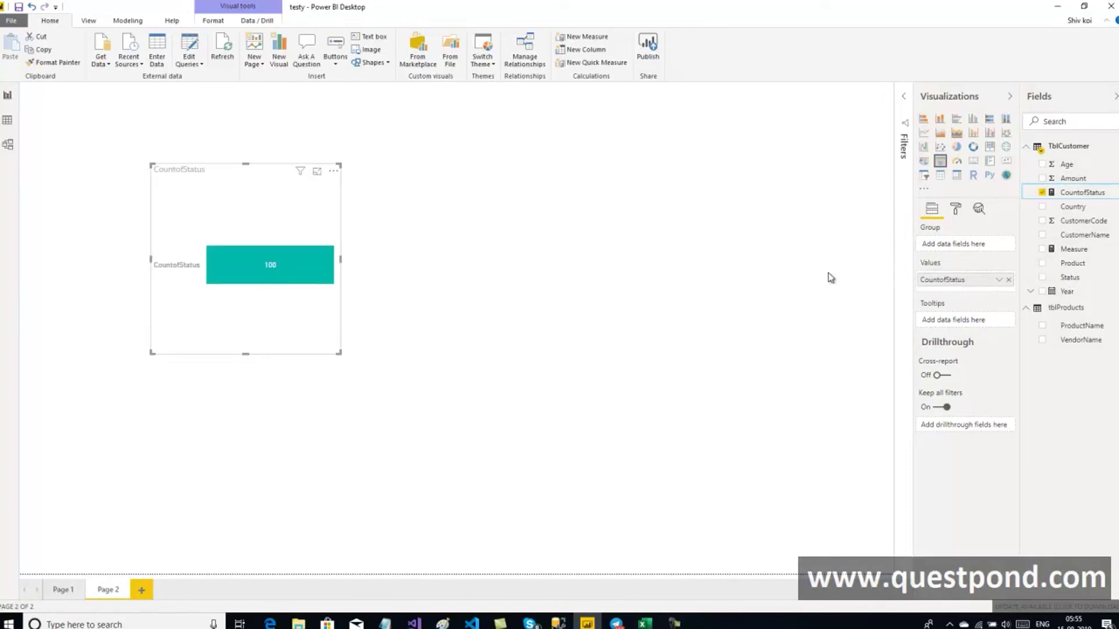
{"action": "left_click_drag", "start_coordinate": [1070, 278], "coordinate": [965, 256]}
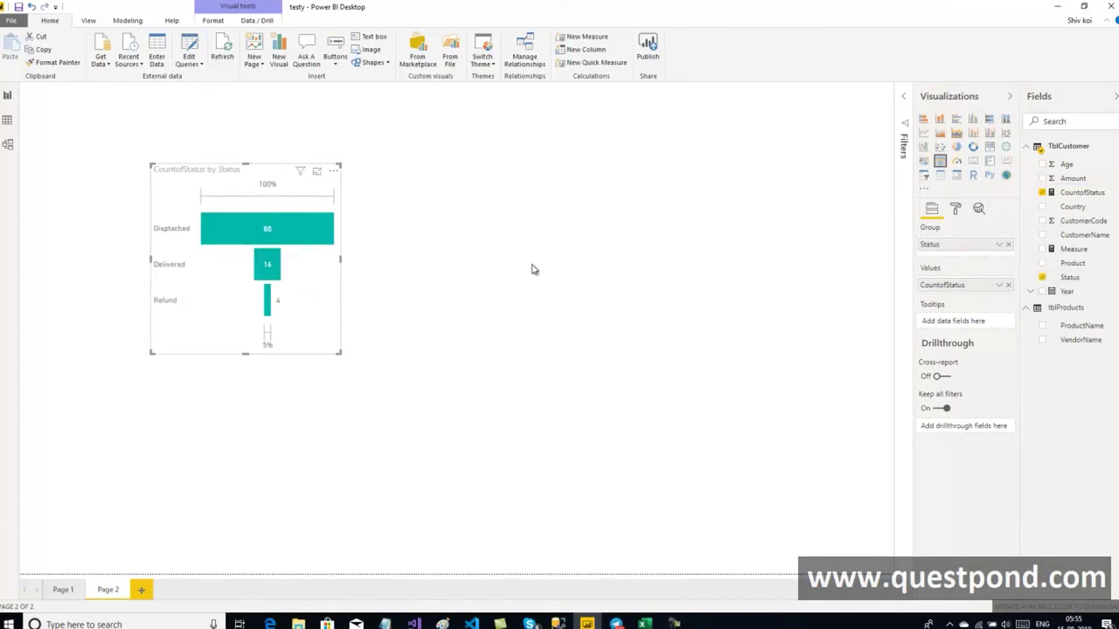
Enlarge the CountofStatus by Status funnel chart, mainly in width, and deselect it.
{"action": "left_click", "coordinate": [437, 298]}
{"action": "left_click", "coordinate": [318, 321]}
{"action": "left_click_drag", "start_coordinate": [337, 352], "coordinate": [400, 370]}
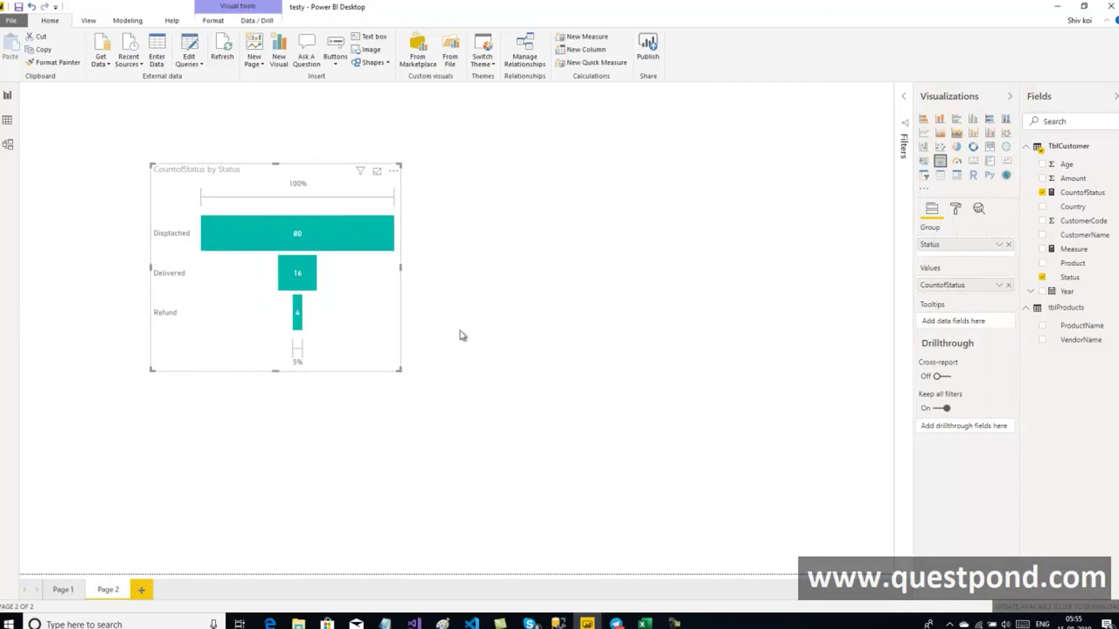
{"action": "left_click", "coordinate": [503, 309]}
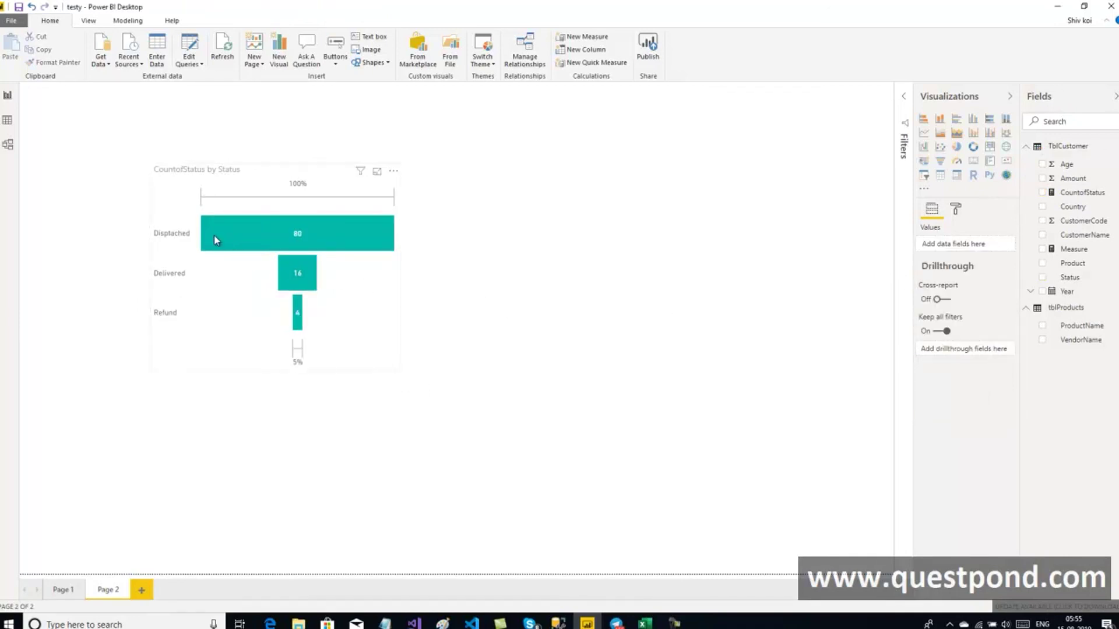
Examine the count details of the funnel's Disptached and Refund bars, leaving the chart deselected.
{"action": "mouse_move", "coordinate": [351, 238]}
{"action": "mouse_move", "coordinate": [295, 316]}
{"action": "left_click", "coordinate": [371, 274]}
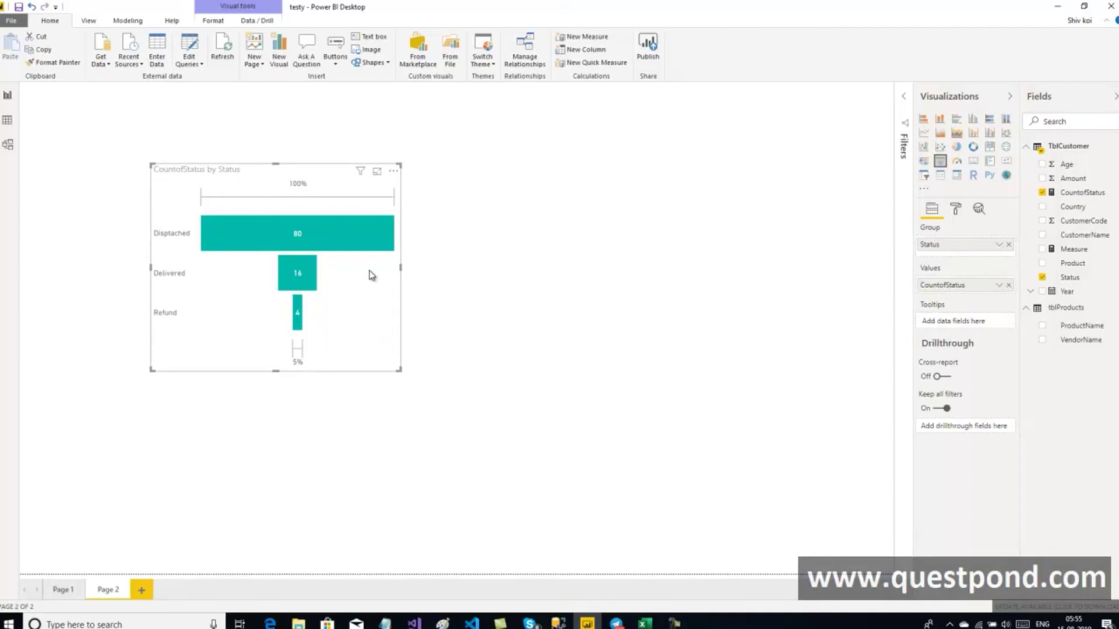
{"action": "left_click", "coordinate": [635, 326]}
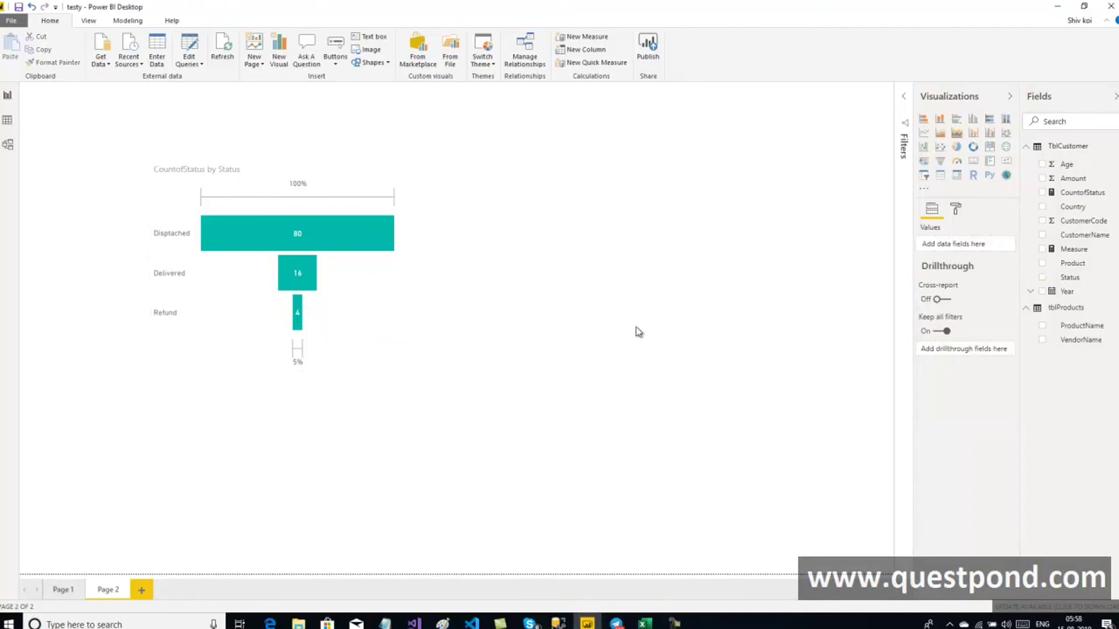